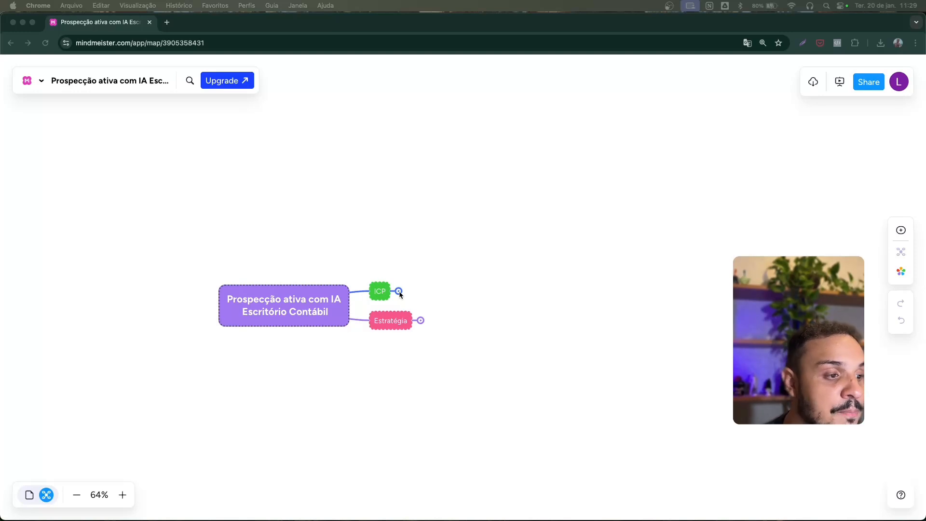
# Expand the ICP branch and reveal the full notes under Segmento, Proposta de valor and Onde?
pyautogui.click(399, 292)
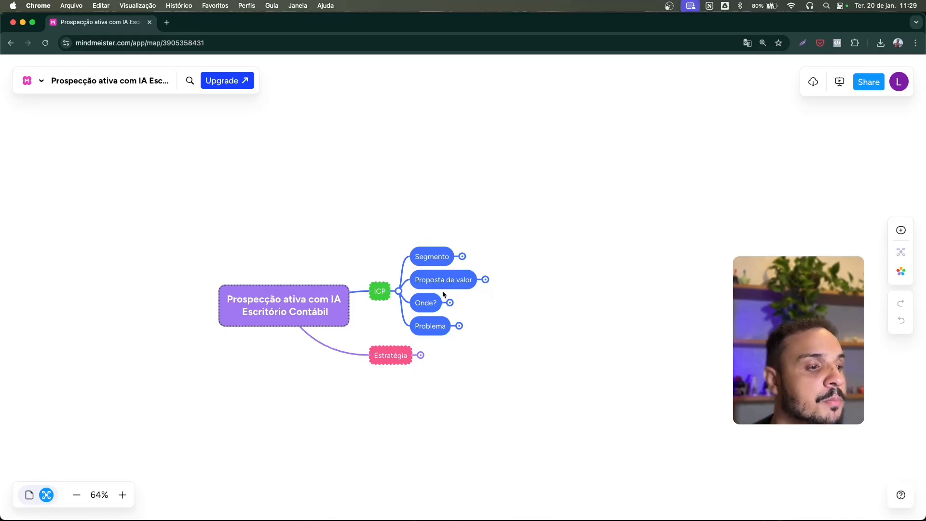
pyautogui.click(461, 257)
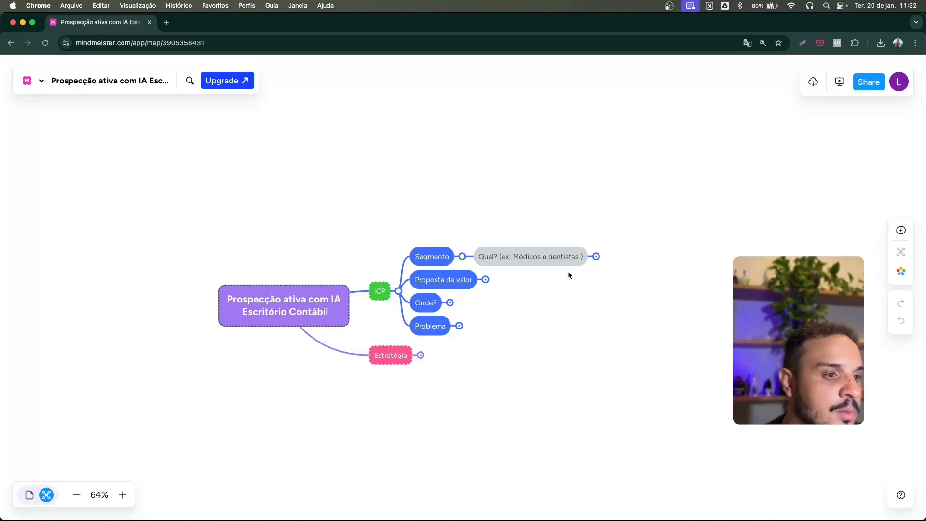
pyautogui.click(597, 257)
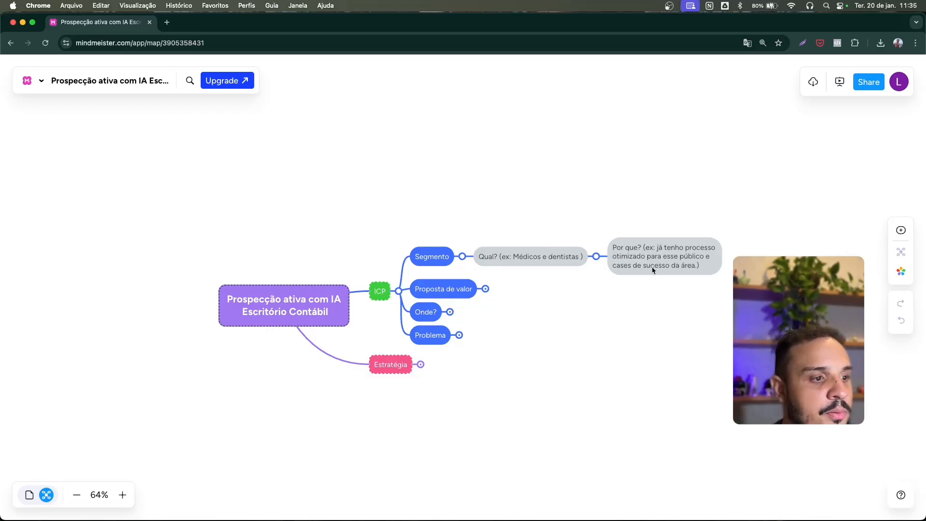
pyautogui.click(487, 289)
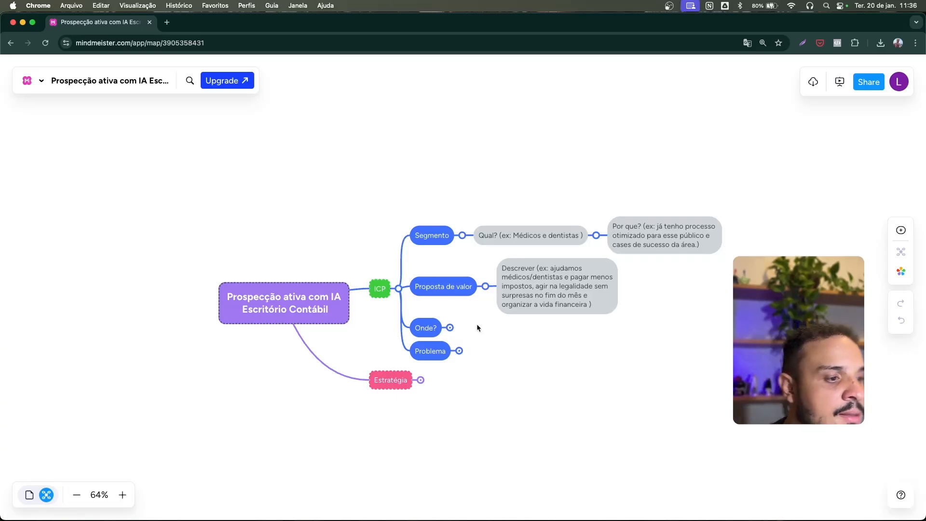
pyautogui.click(450, 327)
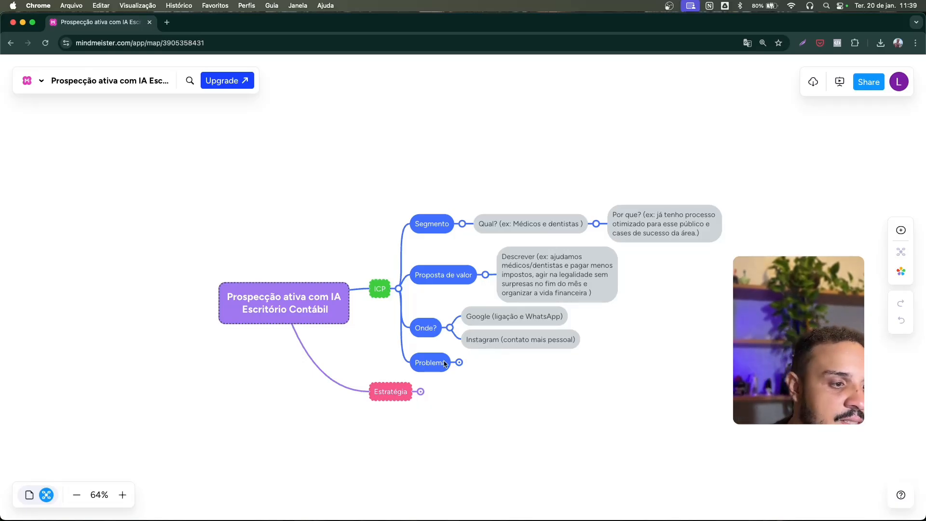
# Expand the Problema branch and the solutions attached to its Tributário and Legal problems.
pyautogui.click(459, 363)
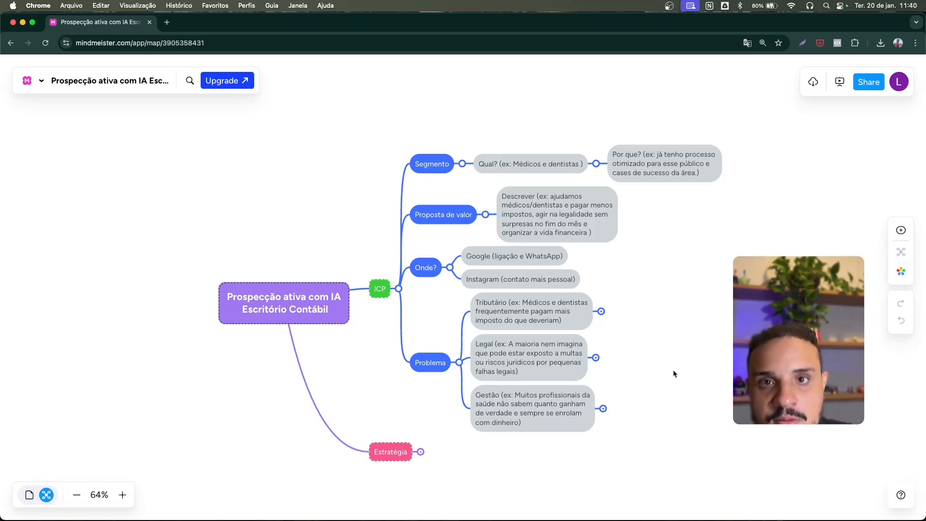
pyautogui.click(602, 312)
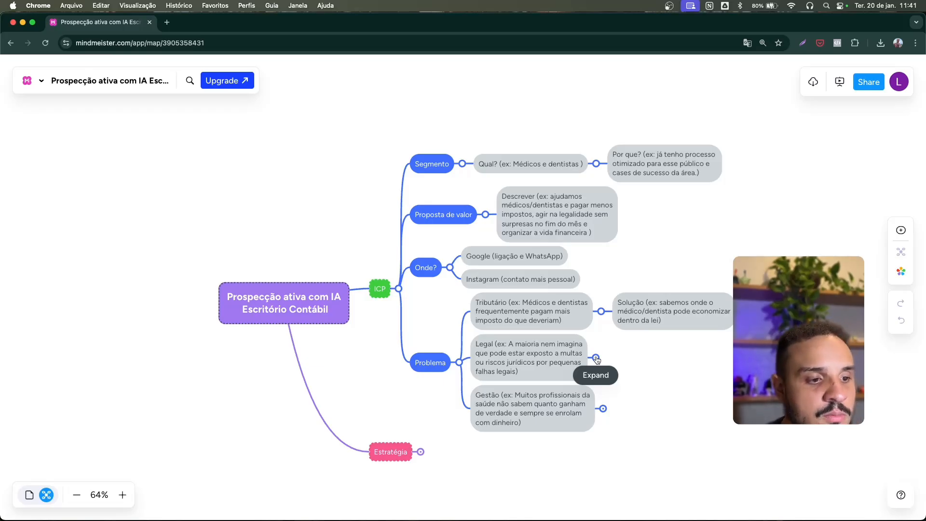
pyautogui.click(596, 358)
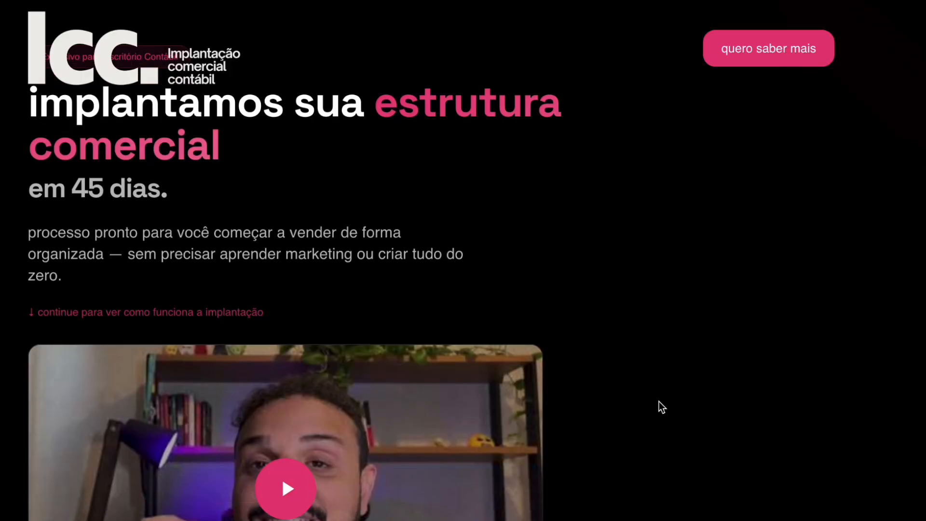
# Read through the Icc. Implantação comercial contábil landing page, from the opening offer to the objeções clássicas section.
pyautogui.scroll(-1, 658, 401)
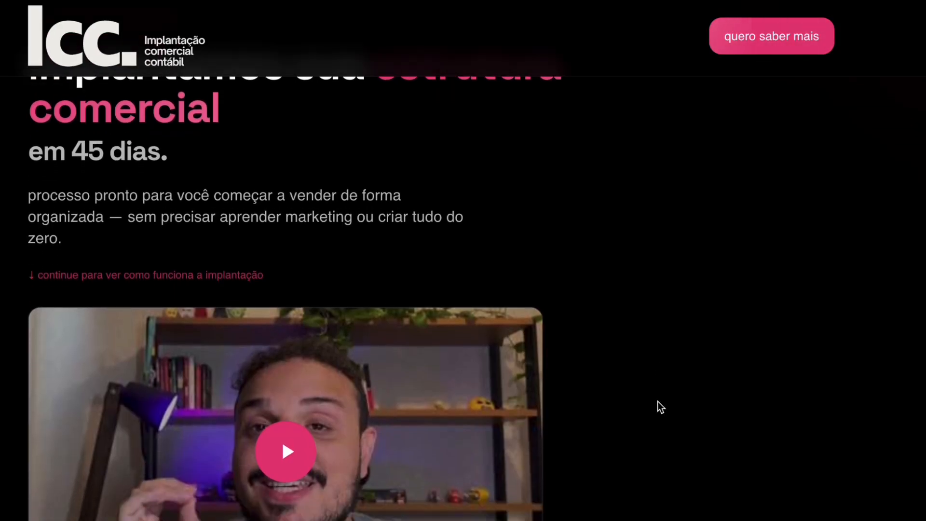
pyautogui.scroll(-5, 658, 401)
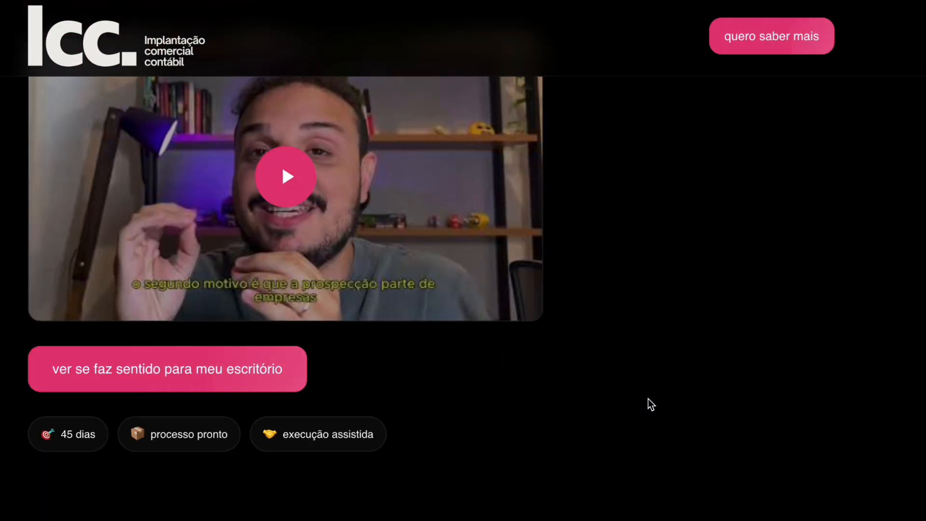
pyautogui.scroll(-3, 649, 403)
pyautogui.scroll(-1, 644, 400)
pyautogui.scroll(-1, 636, 400)
pyautogui.scroll(-3, 631, 400)
pyautogui.scroll(-1, 620, 399)
pyautogui.scroll(-5, 612, 399)
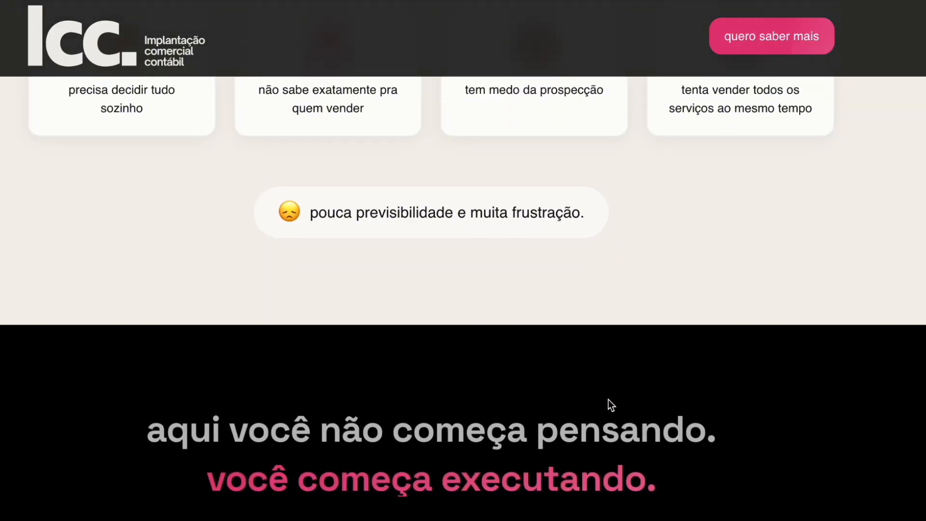
pyautogui.scroll(-3, 609, 399)
pyautogui.scroll(-3, 608, 403)
pyautogui.scroll(-7, 597, 399)
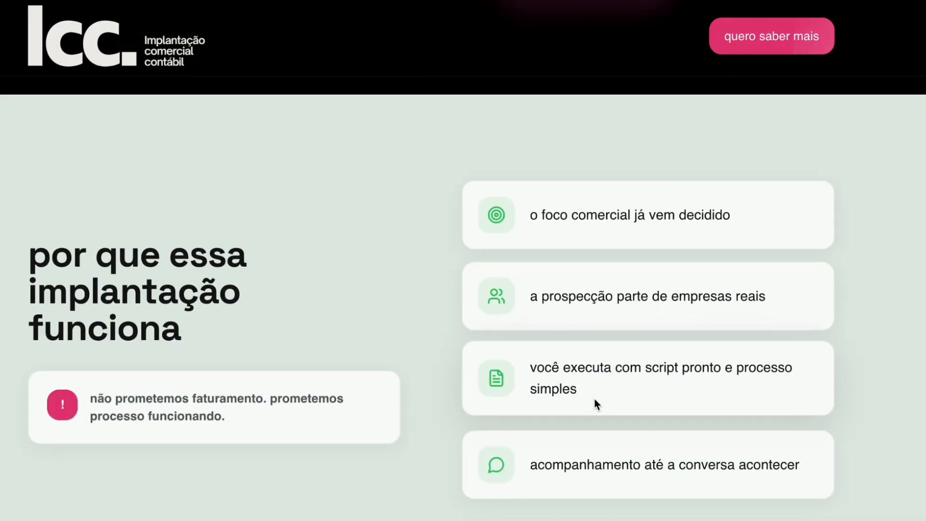
pyautogui.scroll(-4, 595, 399)
pyautogui.scroll(-4, 590, 401)
pyautogui.scroll(-1, 583, 401)
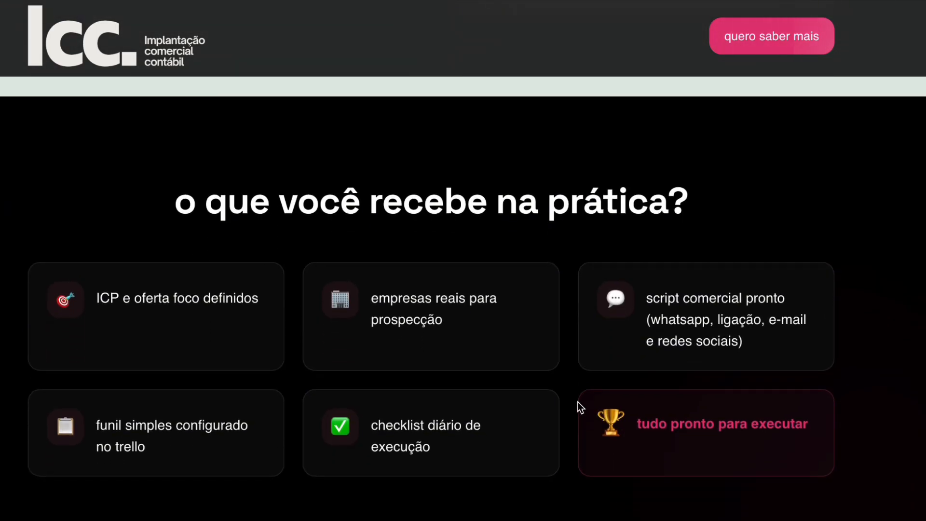
pyautogui.scroll(-2, 577, 402)
pyautogui.scroll(-3, 574, 401)
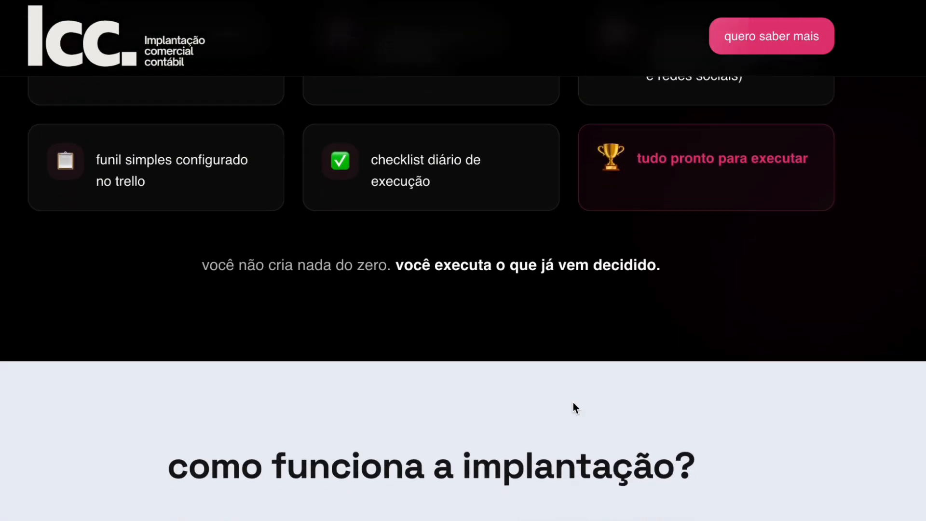
pyautogui.scroll(-5, 573, 403)
pyautogui.scroll(-2, 567, 404)
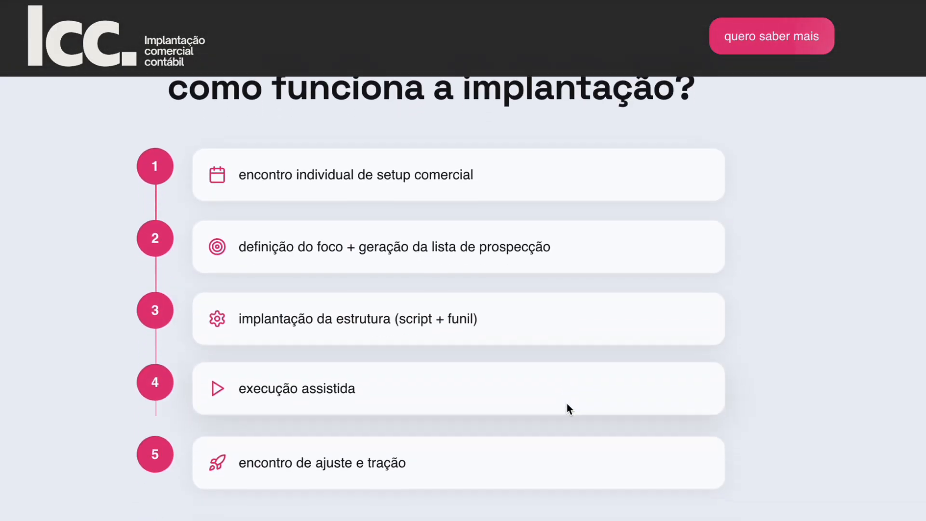
pyautogui.scroll(-3, 492, 433)
pyautogui.scroll(-5, 493, 433)
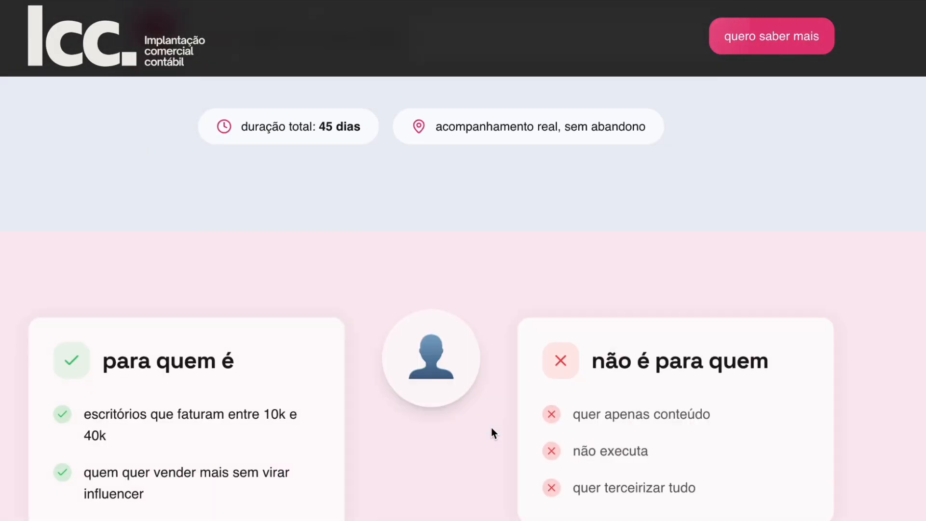
pyautogui.scroll(-4, 487, 428)
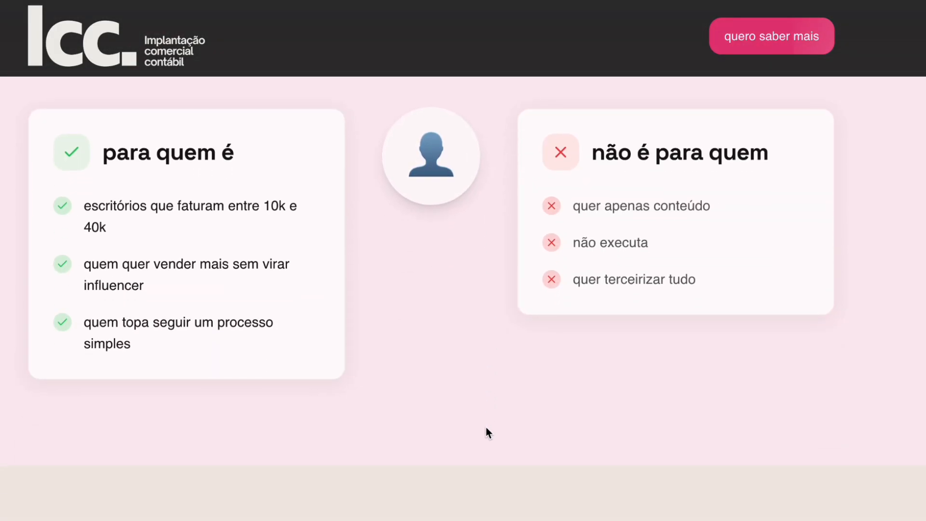
pyautogui.scroll(-3, 486, 427)
pyautogui.scroll(-2, 486, 432)
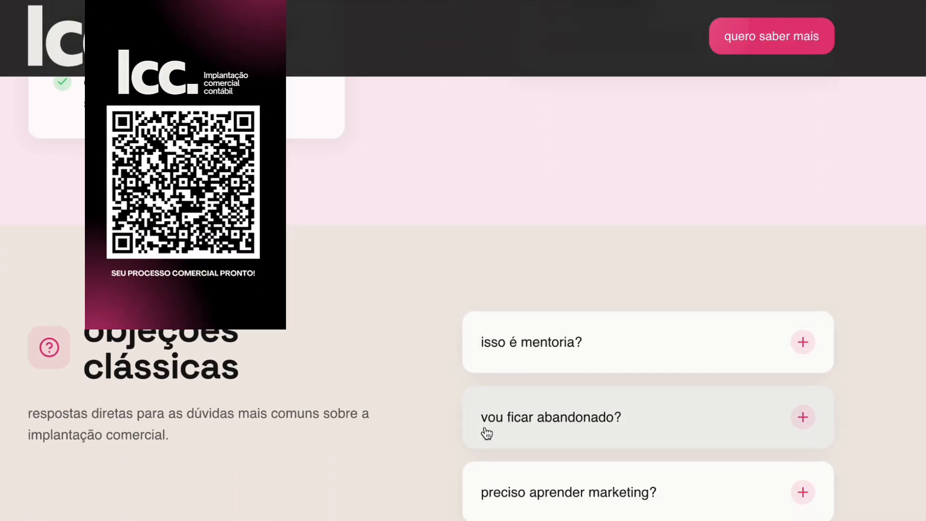
# View the answers in the objeções clássicas section, including "isso é mentoria?" and "vou ficar abandonado?".
pyautogui.scroll(-1, 487, 433)
pyautogui.click(558, 335)
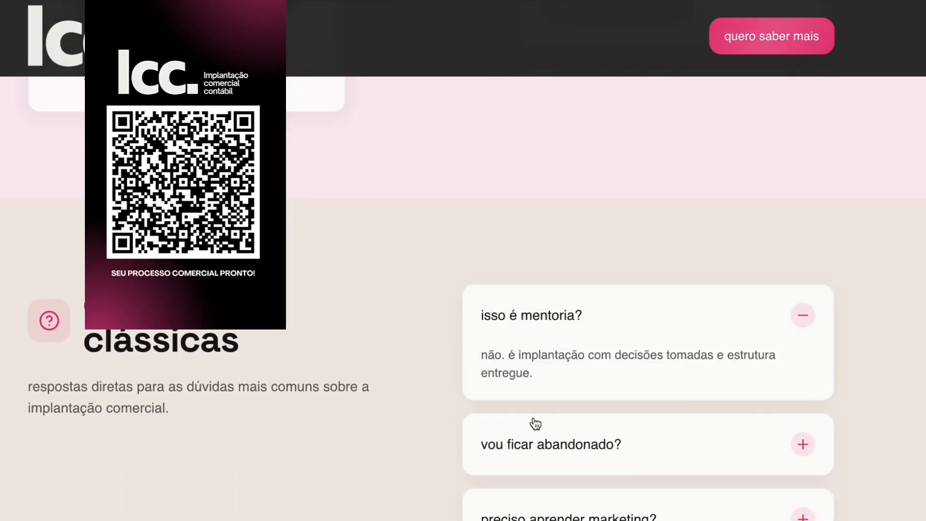
pyautogui.click(538, 442)
pyautogui.scroll(-1, 489, 445)
pyautogui.click(520, 448)
pyautogui.scroll(-5, 400, 451)
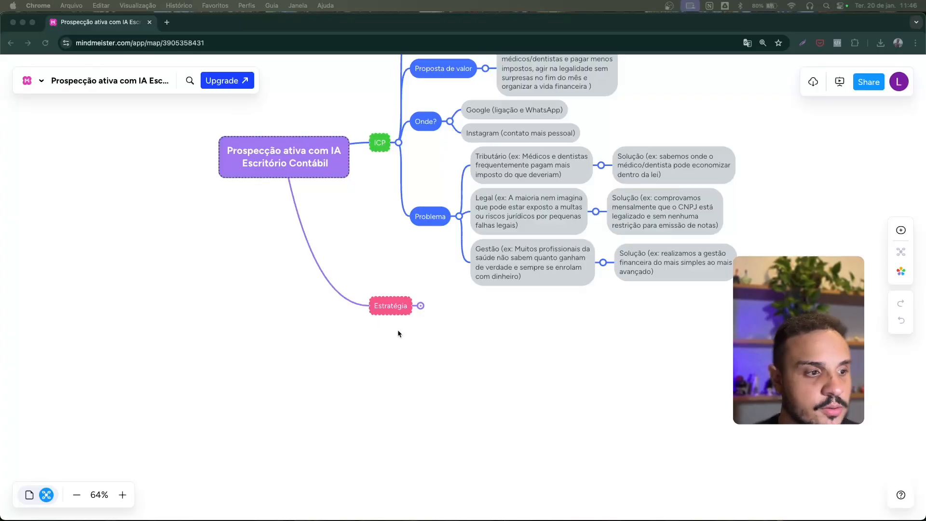
# Back in the mind map, expand the Estratégia branch and its Google, Instagram and Estrutura básica topics.
pyautogui.click(422, 308)
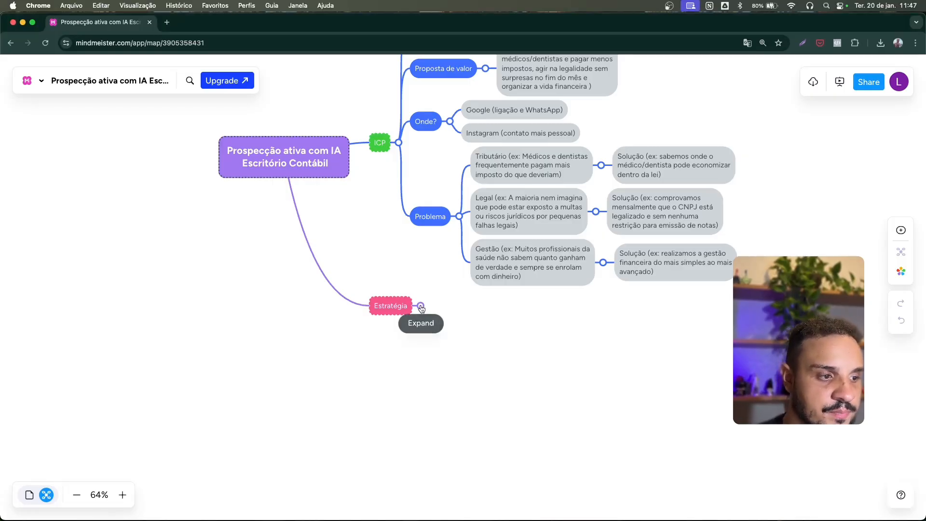
pyautogui.click(421, 307)
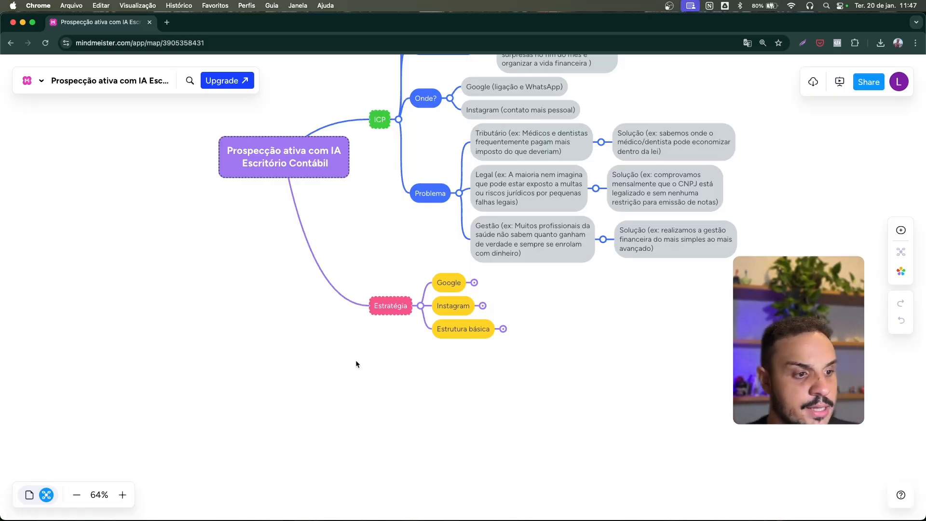
pyautogui.click(474, 283)
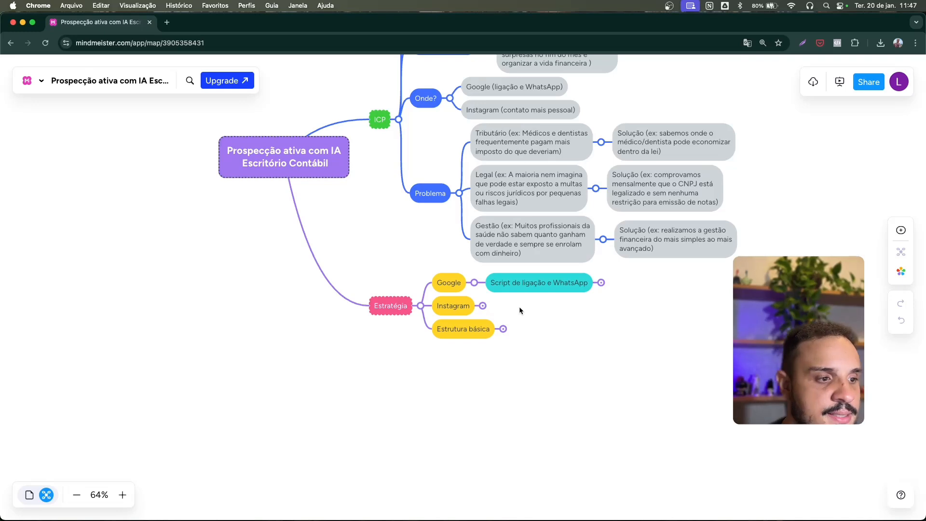
pyautogui.click(484, 306)
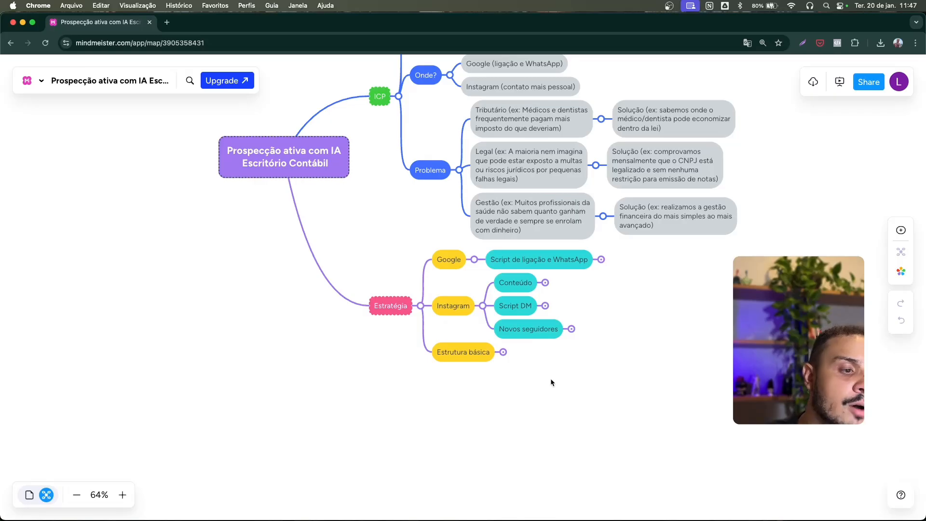
pyautogui.click(503, 352)
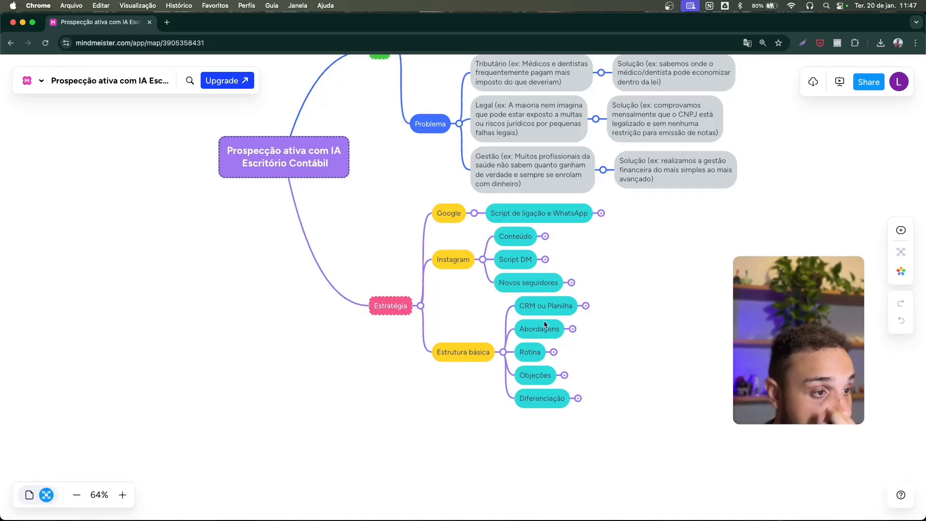
# Expand Script de ligação e WhatsApp under Google through to the question "O que você já fez nesse segmento?".
pyautogui.click(602, 214)
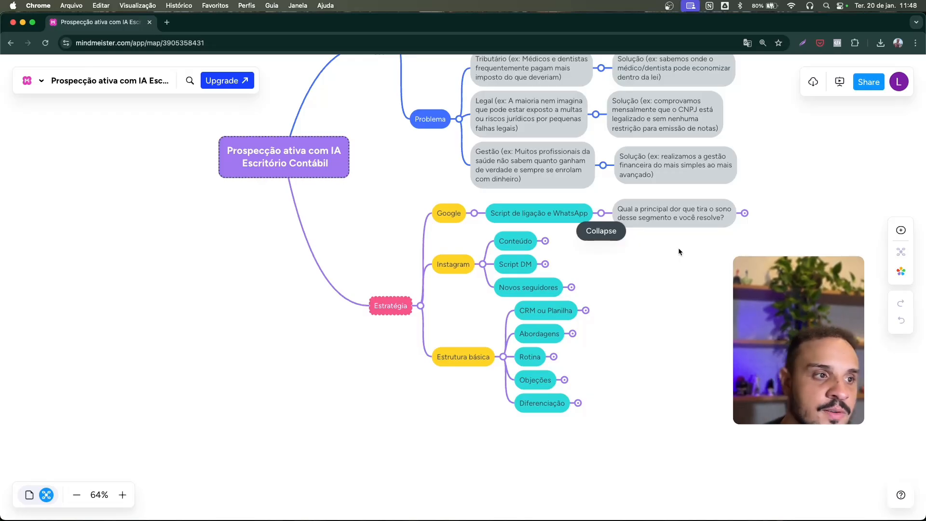
pyautogui.scroll(3, 679, 248)
pyautogui.scroll(1, 675, 249)
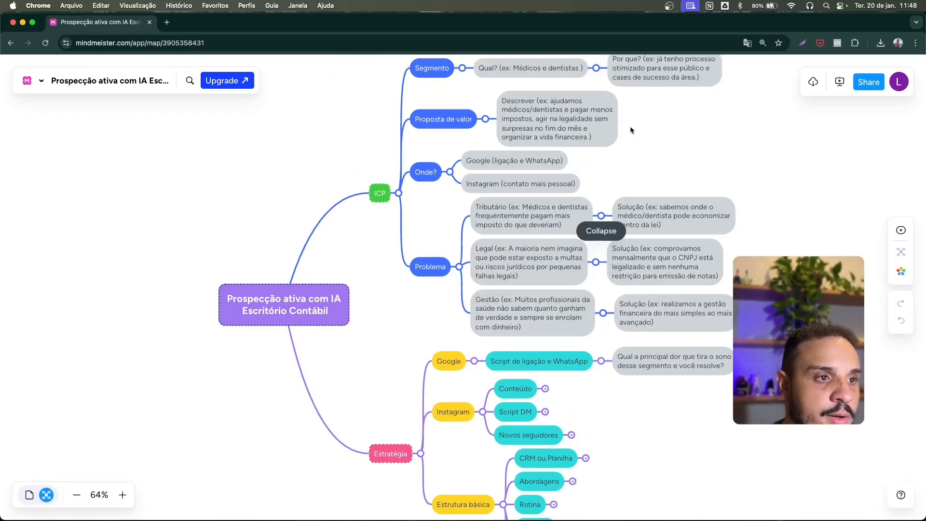
pyautogui.scroll(-1, 701, 386)
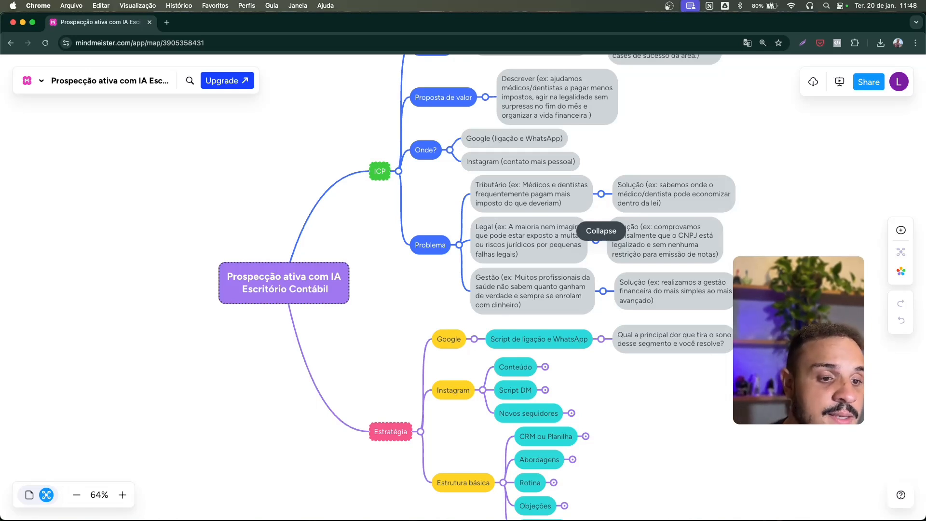
pyautogui.hscroll(5, 638, 381)
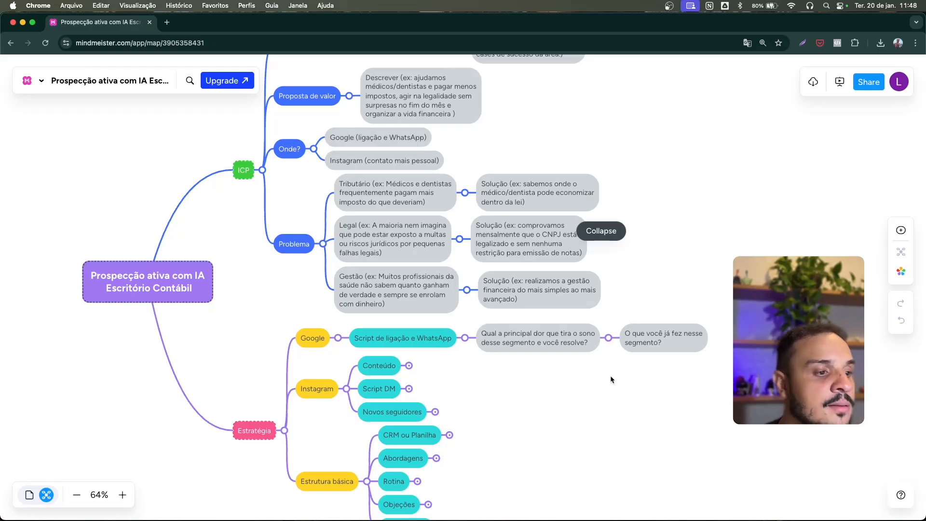
pyautogui.moveTo(610, 377); pyautogui.dragTo(632, 378)
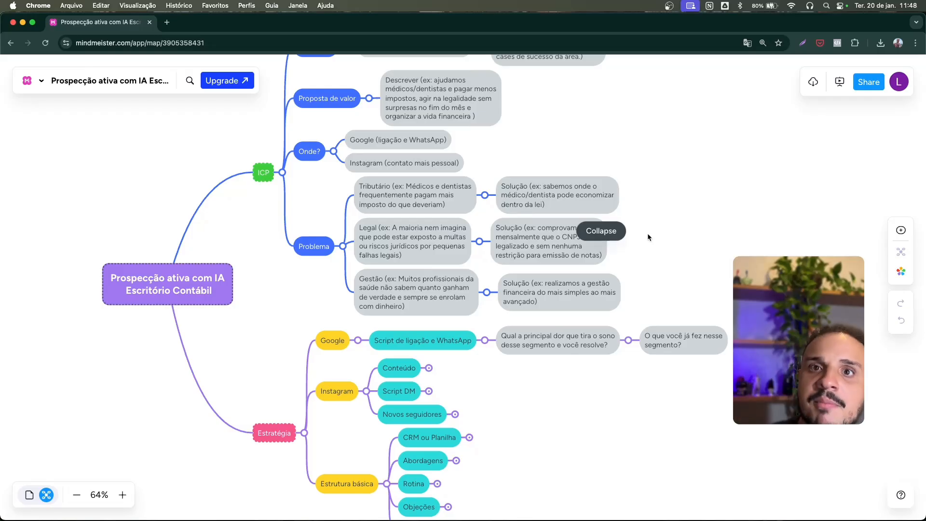
# Expand the Conteúdo and Script DM topics under Instagram through to their "O que você já fez nesse segmento?" questions.
pyautogui.scroll(-2, 470, 378)
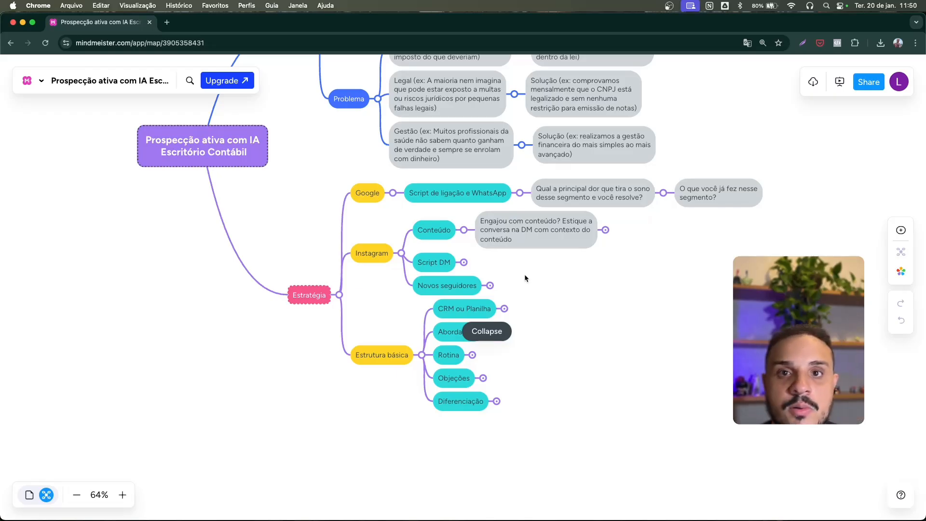
pyautogui.click(605, 230)
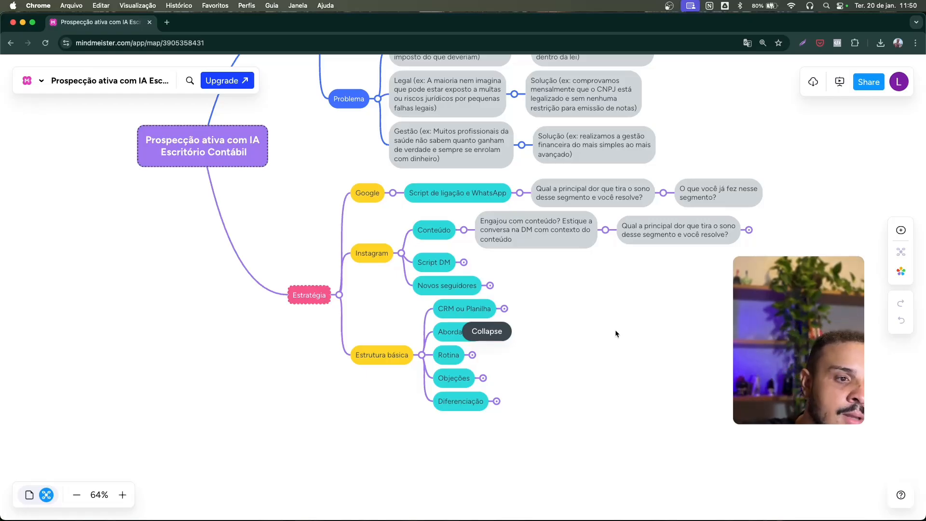
pyautogui.click(749, 230)
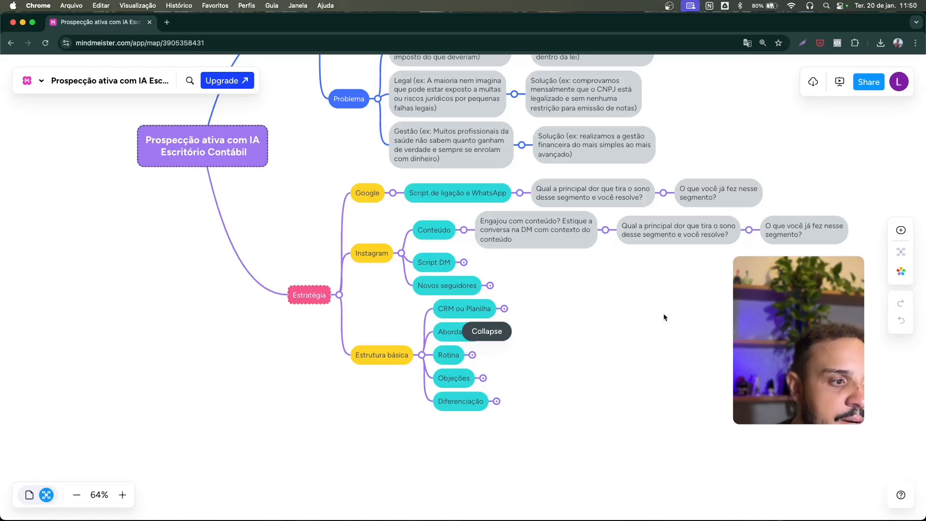
pyautogui.click(464, 263)
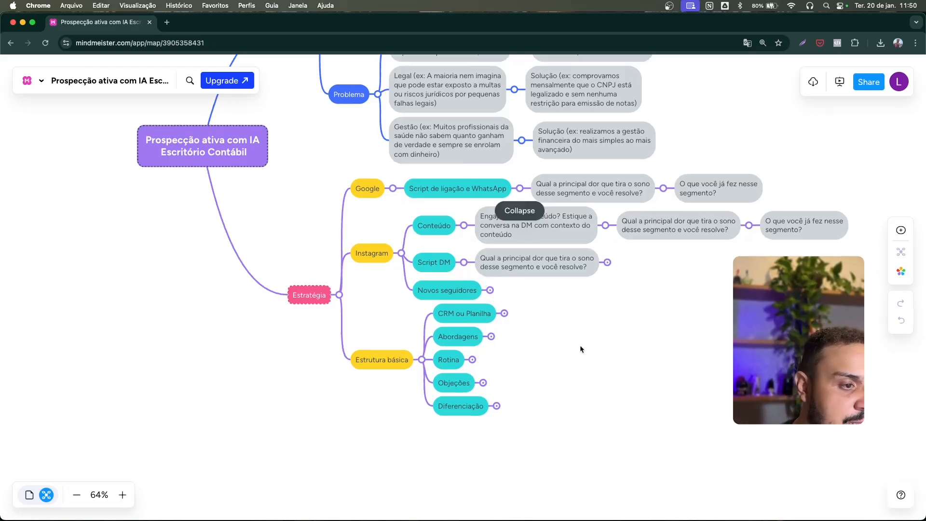
pyautogui.click(607, 263)
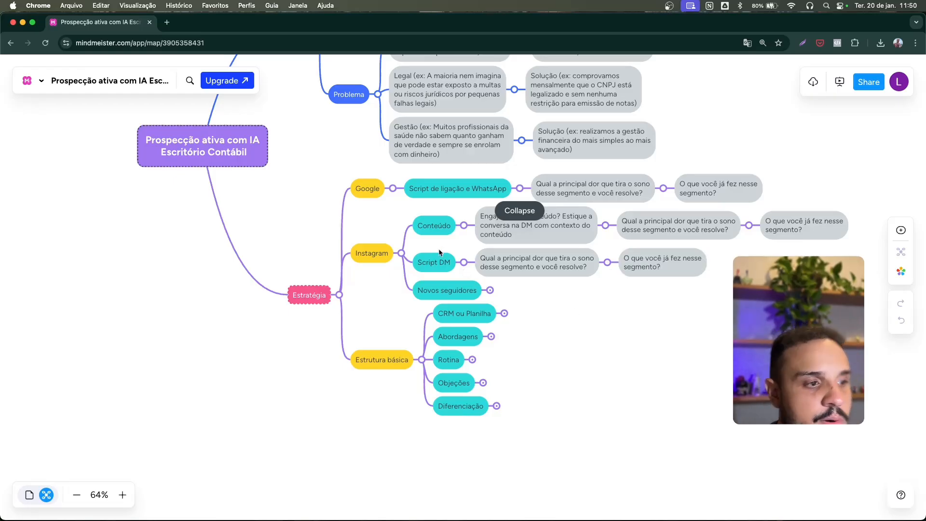
# Expand the Novos seguidores topic under Instagram in the Estratégia branch.
pyautogui.scroll(3, 721, 263)
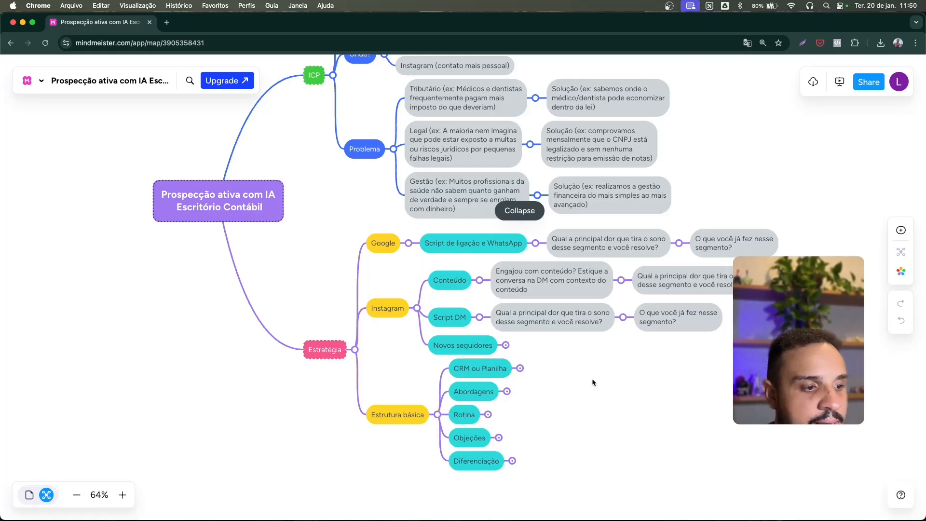
pyautogui.scroll(-2, 555, 347)
pyautogui.hscroll(1, 554, 347)
pyautogui.click(478, 297)
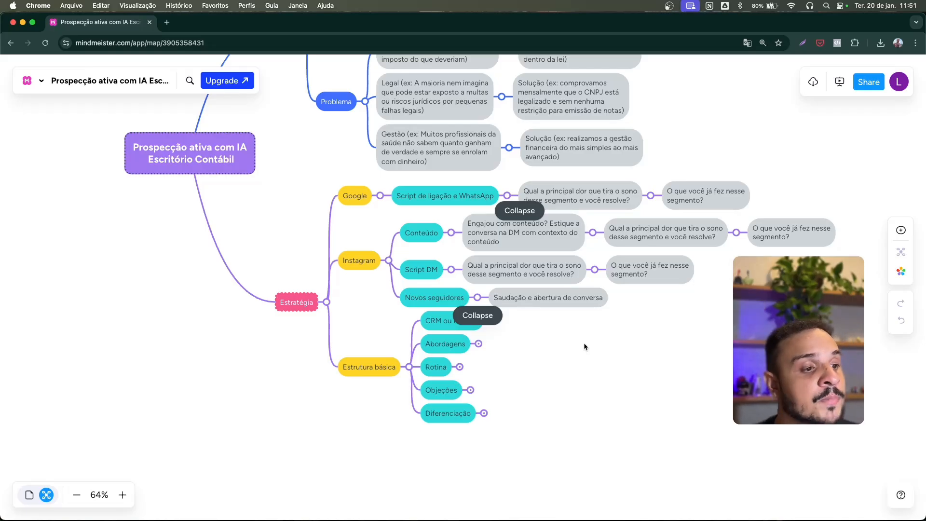
# Expand the CRM ou Planilha and Abordagens topics under Estrutura básica.
pyautogui.moveTo(584, 342); pyautogui.dragTo(484, 233)
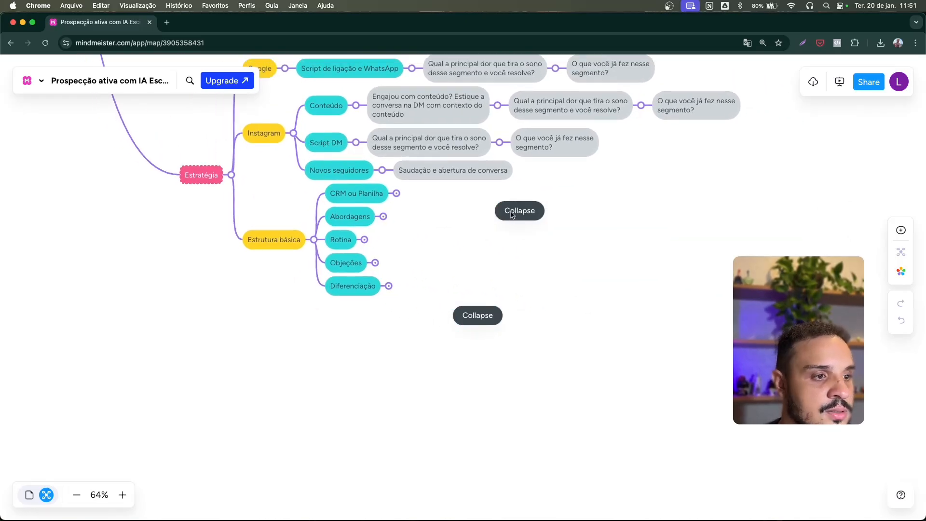
pyautogui.moveTo(424, 250)
pyautogui.mouseDown()
pyautogui.moveTo(430, 297)
pyautogui.moveTo(415, 239)
pyautogui.mouseUp()
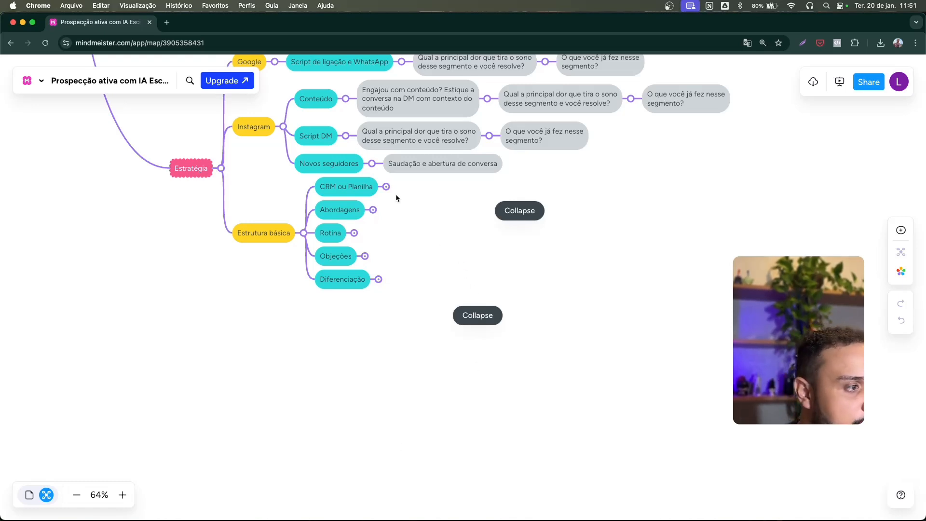
pyautogui.click(386, 187)
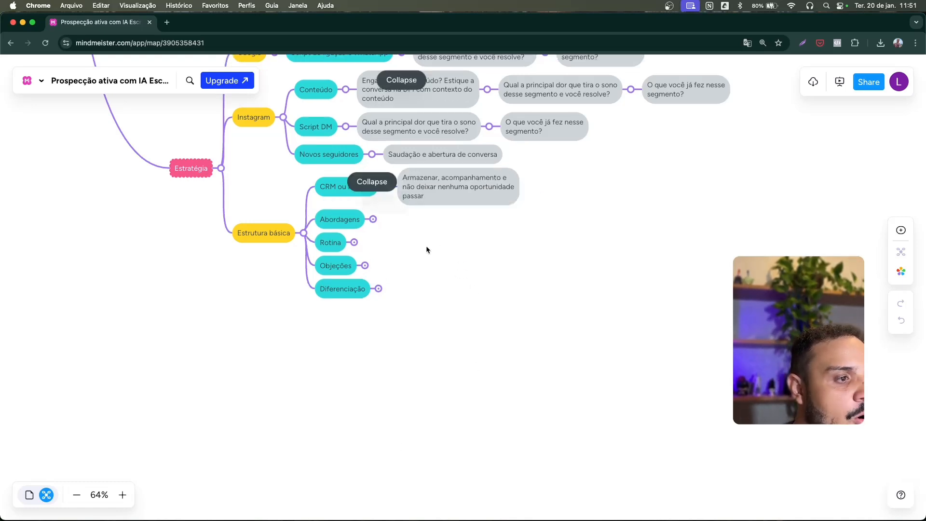
pyautogui.scroll(1, 460, 322)
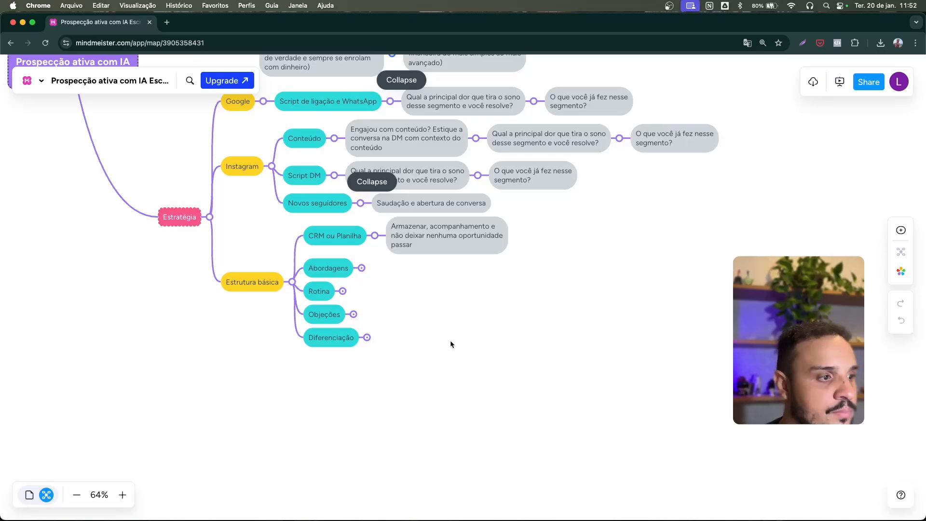
pyautogui.click(362, 268)
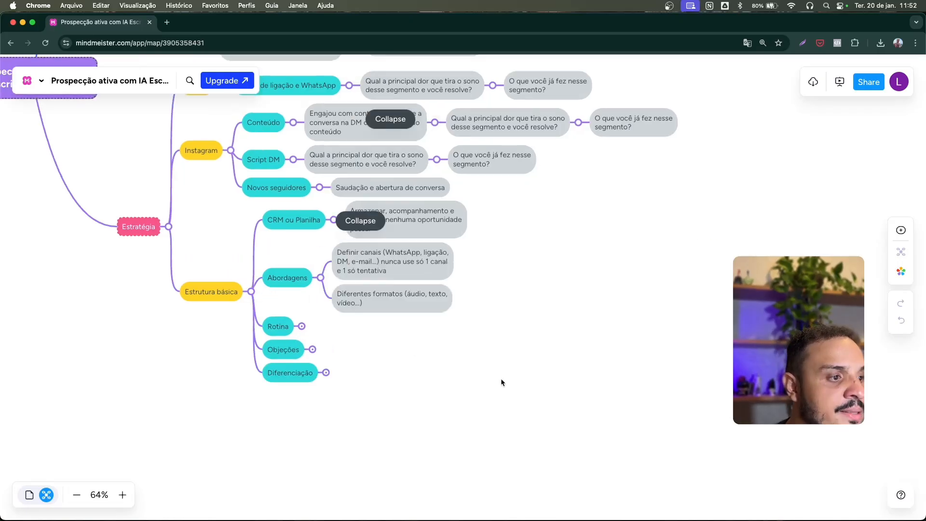
# Expand the remaining Rotina, Objeções and Diferenciação topics under Estrutura básica.
pyautogui.moveTo(502, 383); pyautogui.dragTo(504, 398)
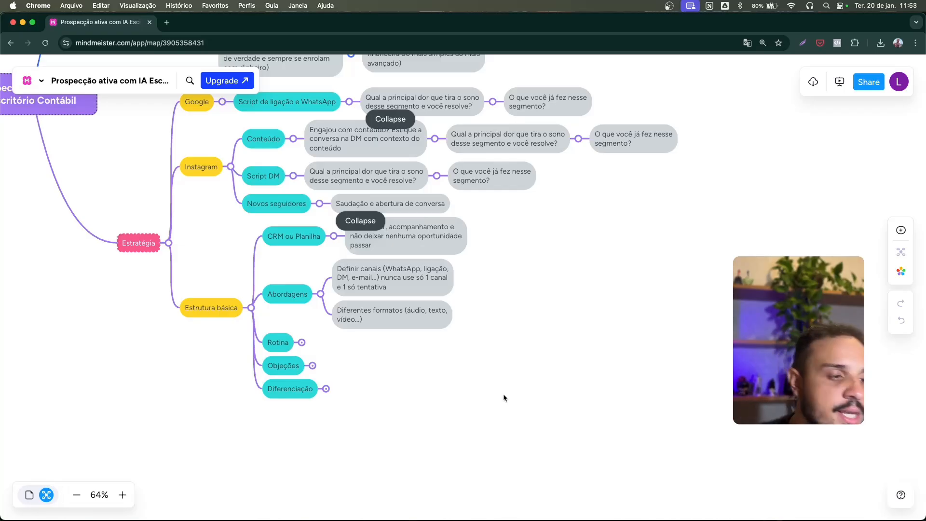
pyautogui.click(302, 342)
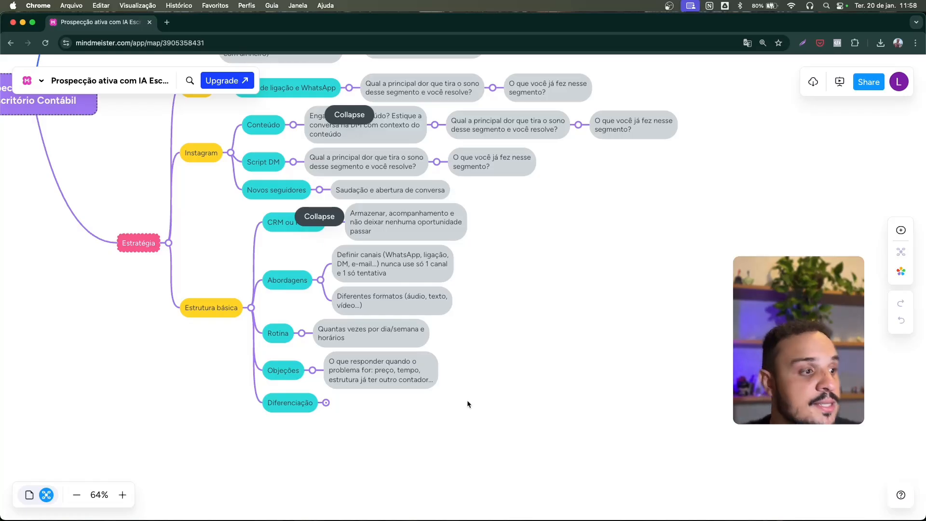
pyautogui.click(326, 403)
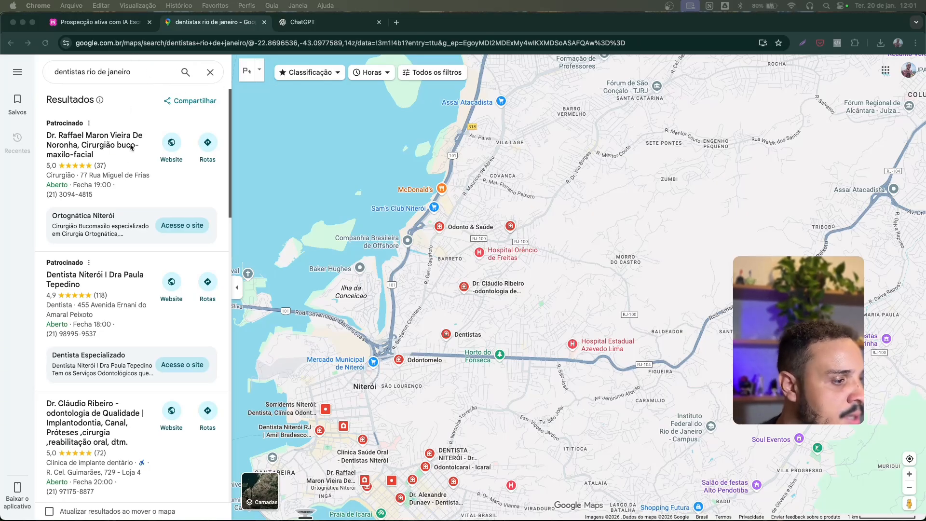
# On the Google Maps results for "dentistas rio de janeiro", activate the Infy Scroll extension with the Next Link action and Page append mode, accepting pattern auto-detection.
pyautogui.scroll(-1, 130, 166)
pyautogui.scroll(-1, 129, 166)
pyautogui.scroll(1, 136, 168)
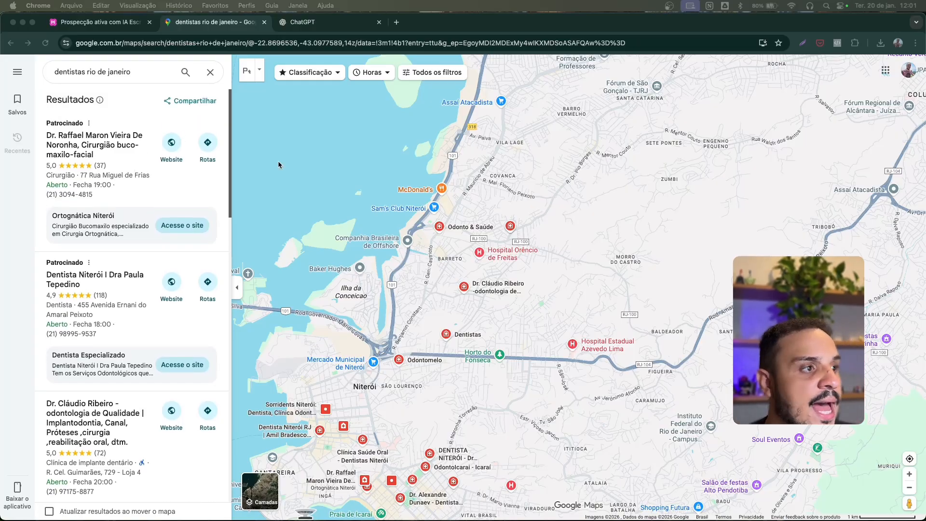
pyautogui.click(646, 29)
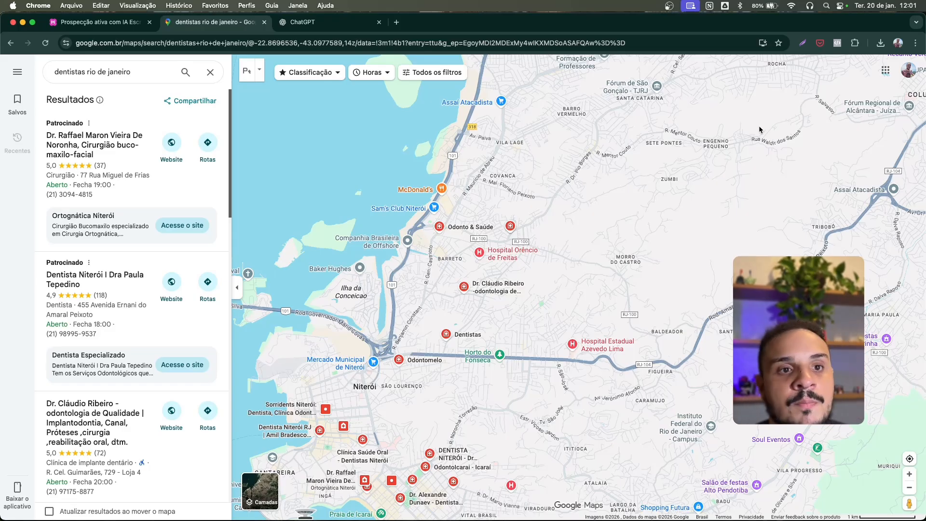
pyautogui.click(855, 43)
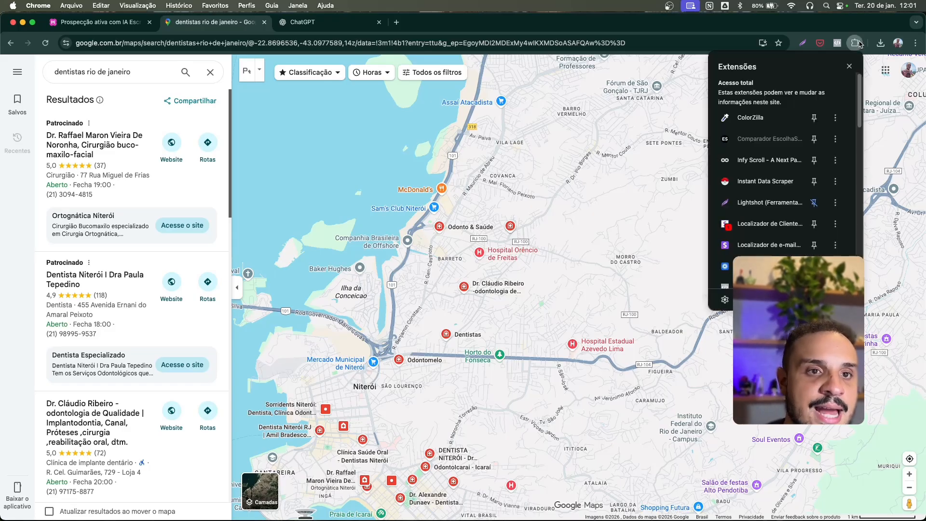
pyautogui.click(754, 161)
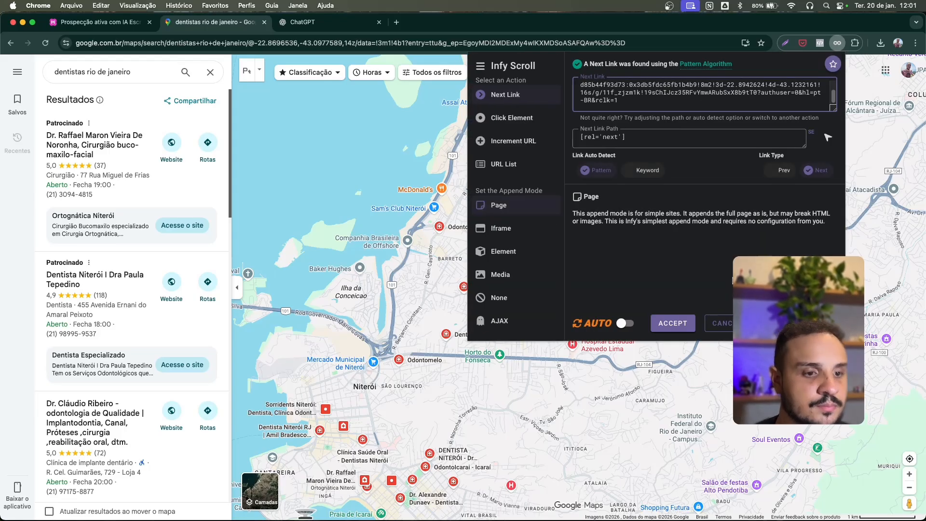
pyautogui.click(685, 324)
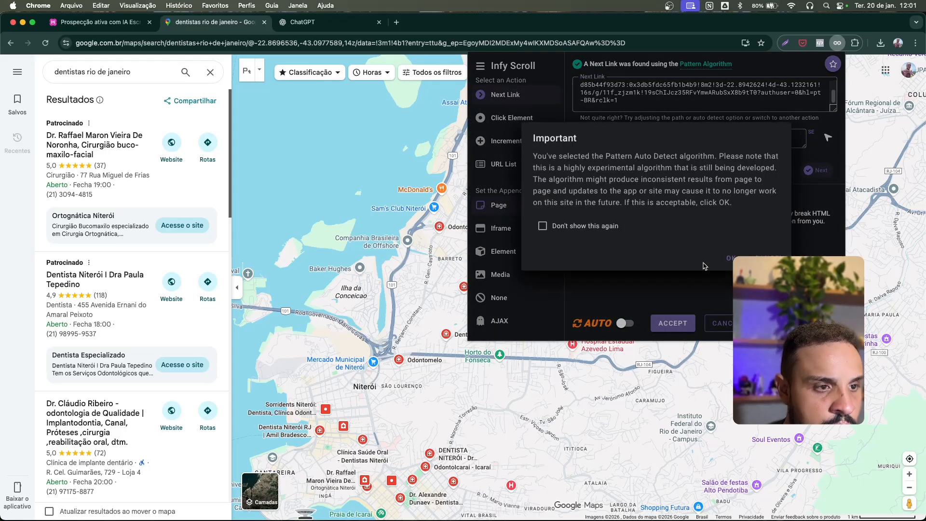
pyautogui.click(731, 257)
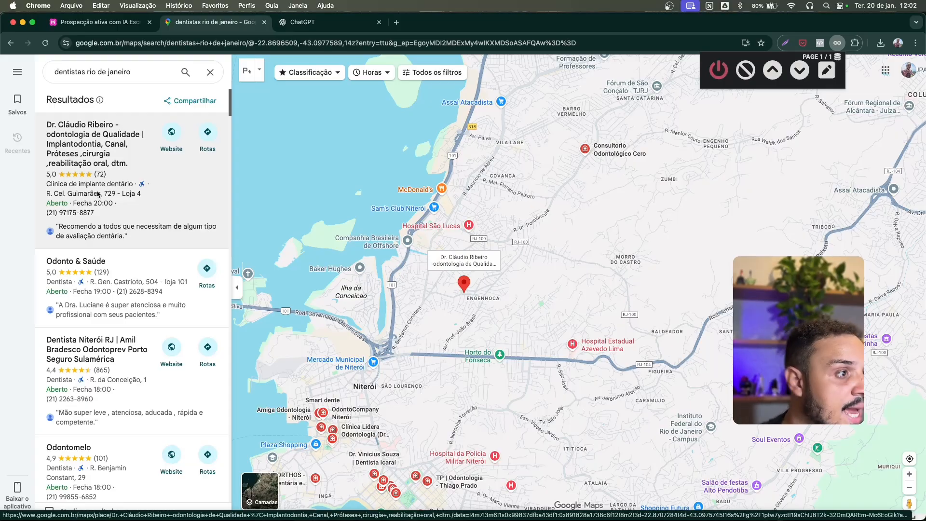
# Go through the dentist results list to its end repeatedly so that more listings load.
pyautogui.scroll(-15, 99, 196)
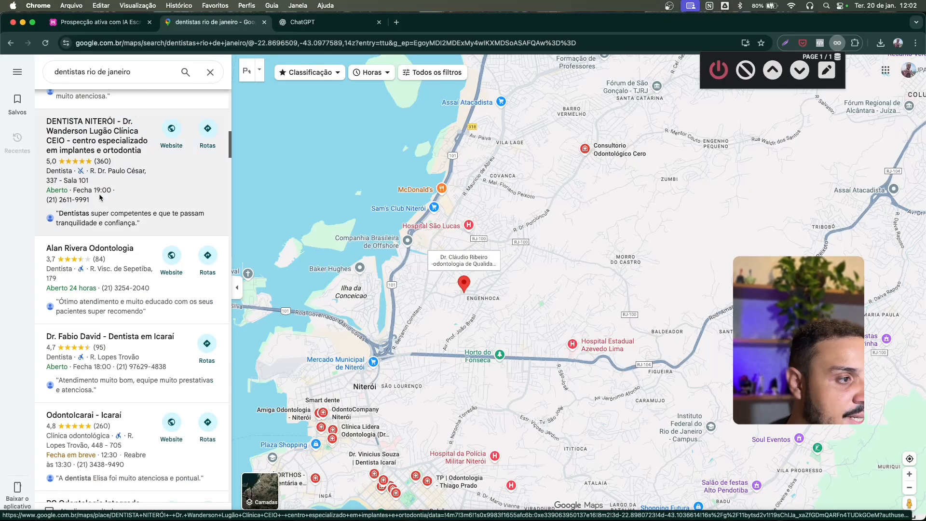
pyautogui.scroll(-15, 100, 196)
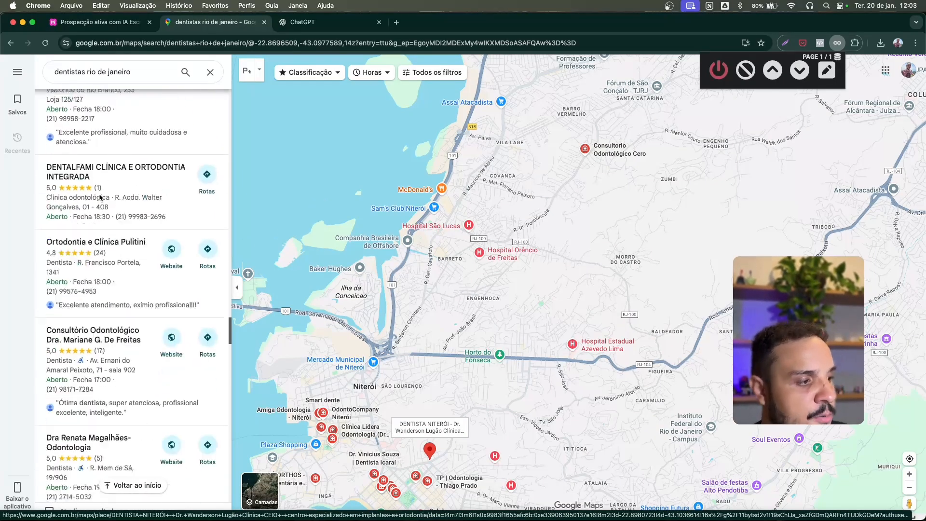
pyautogui.scroll(-15, 99, 196)
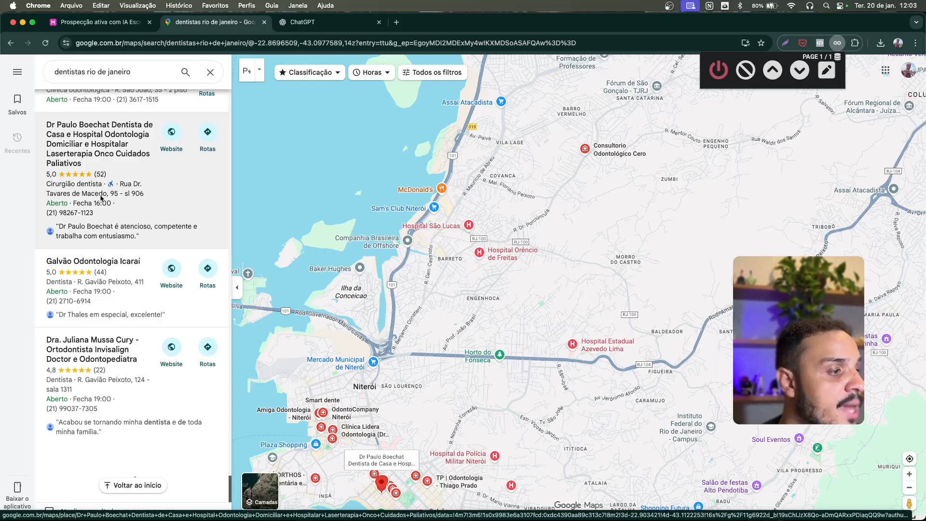
pyautogui.scroll(-15, 97, 241)
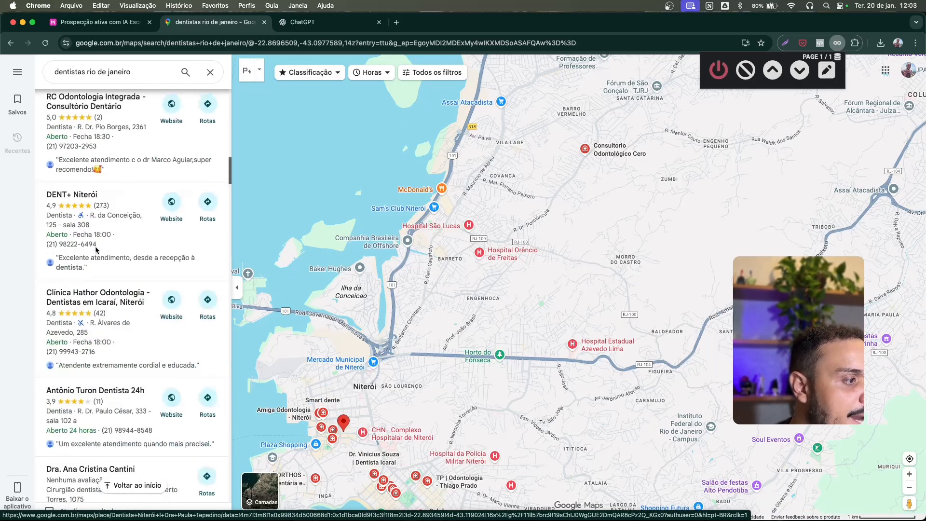
pyautogui.scroll(-10, 138, 333)
pyautogui.scroll(-10, 139, 351)
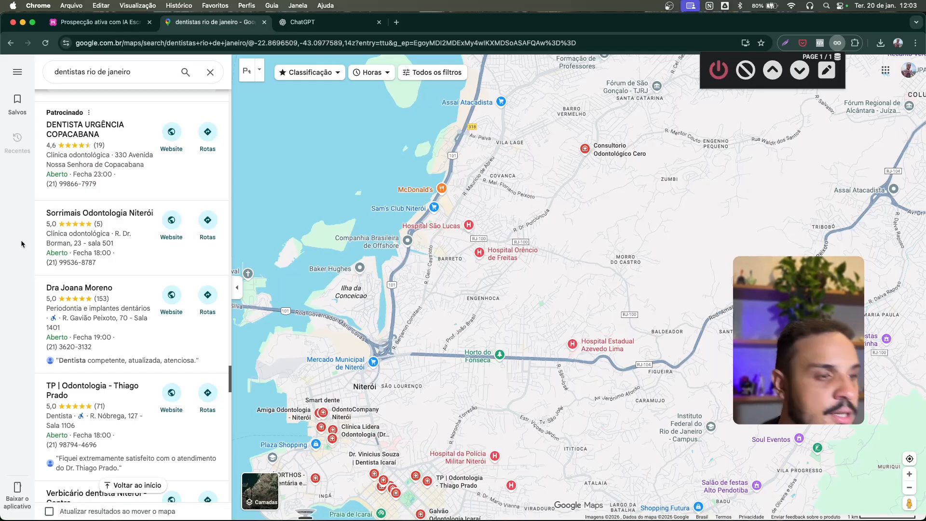
pyautogui.scroll(-5, 98, 305)
pyautogui.scroll(15, 98, 305)
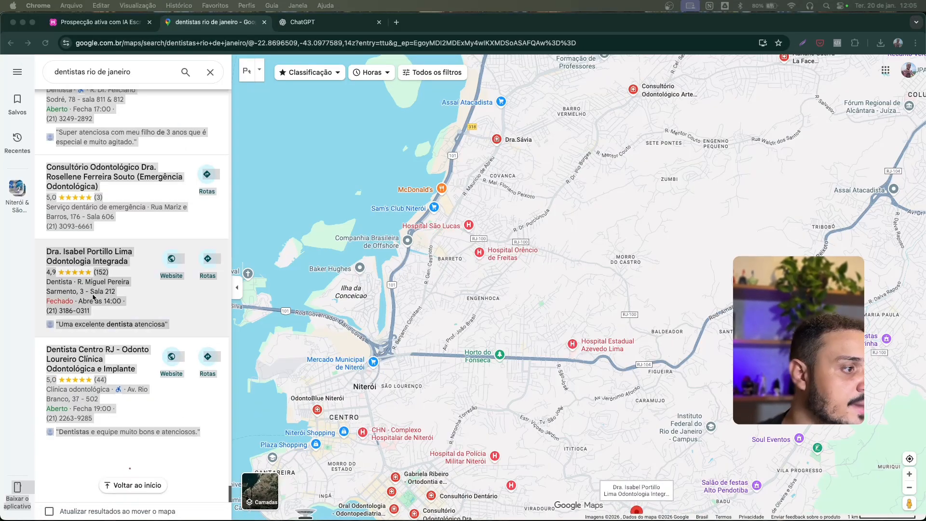
# Copy the selected dentist listings from Google Maps and paste them into a new ChatGPT message.
pyautogui.rightClick(93, 296)
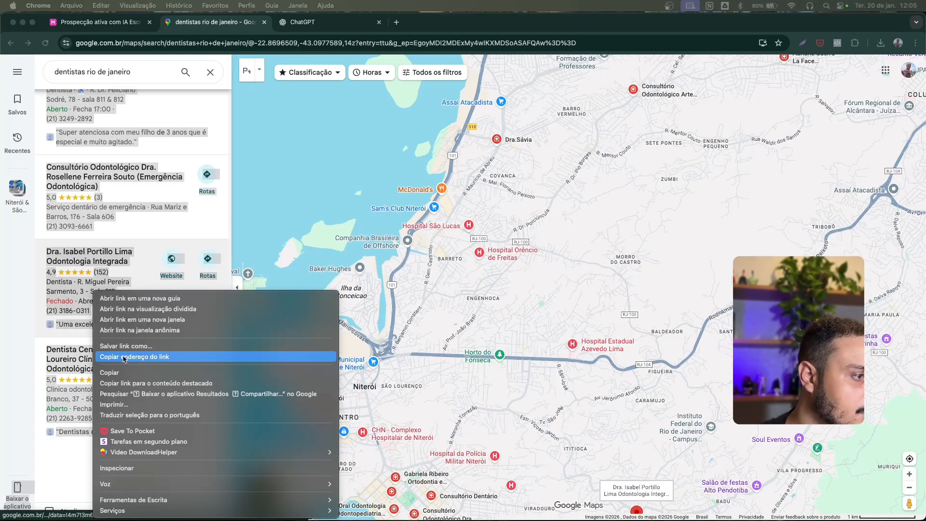
pyautogui.click(123, 373)
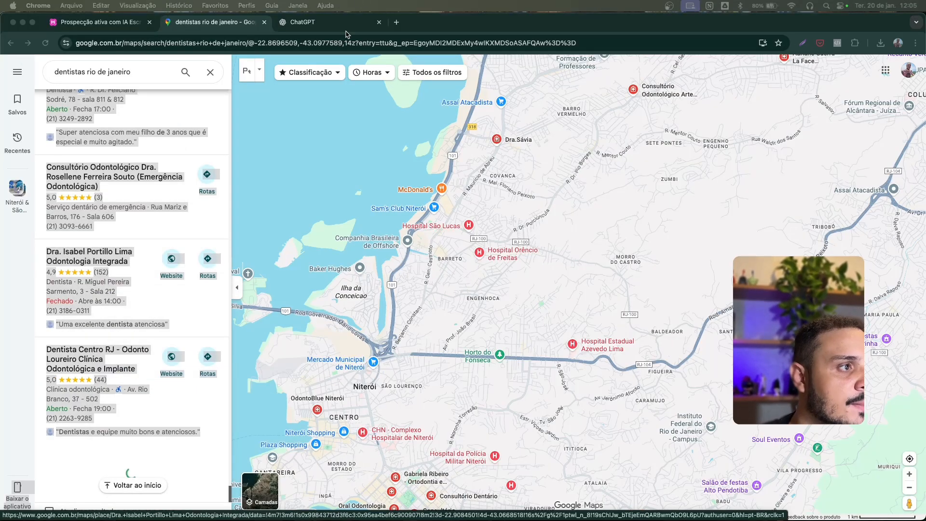
pyautogui.click(347, 24)
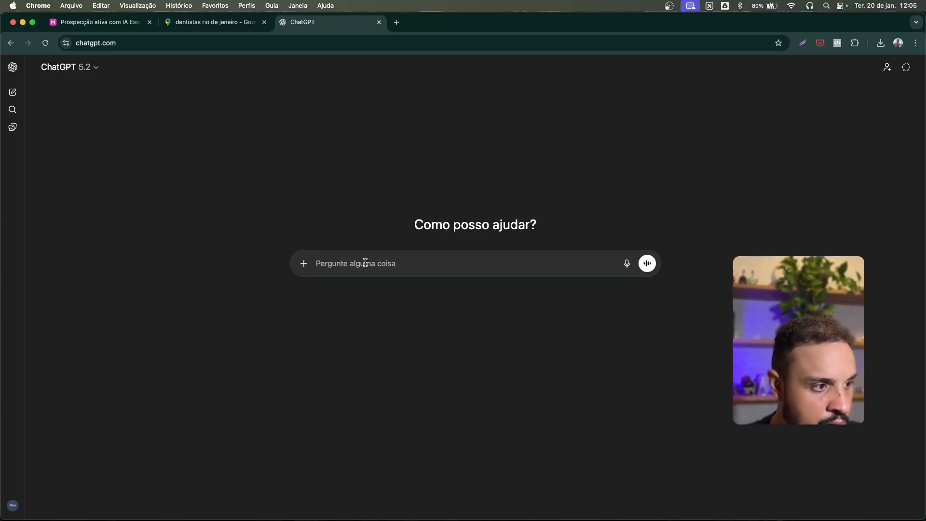
pyautogui.press('super+v')
# Paste instructions above the listings for a table of Nº, nome completo, nome da empresa, telefone, quantidade de avaliações and classificação por estrelas, most-reviewed first.
pyautogui.scroll(15, 478, 281)
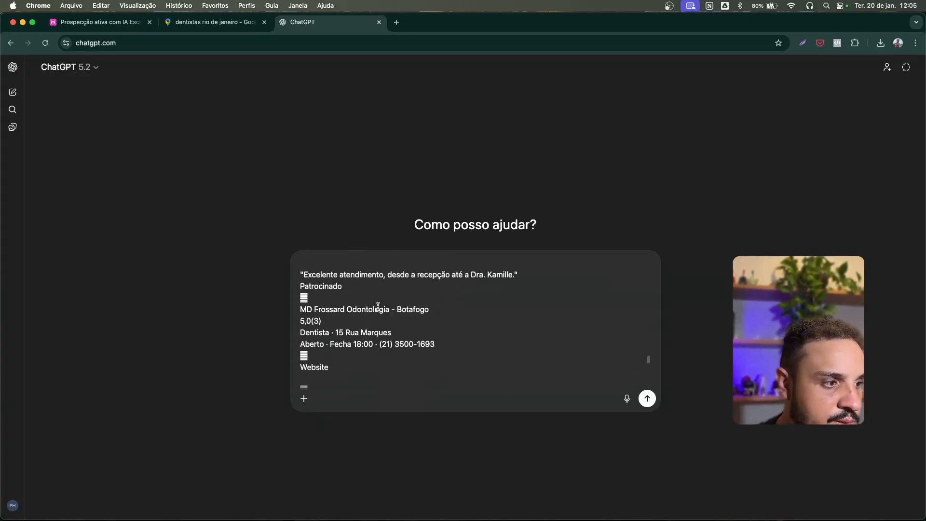
pyautogui.scroll(10, 339, 318)
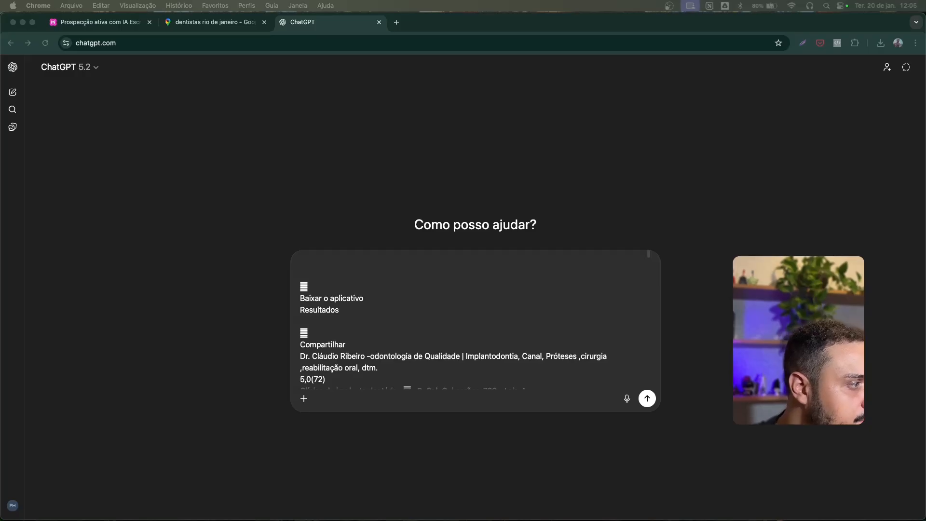
pyautogui.click(346, 256)
pyautogui.press('super+v')
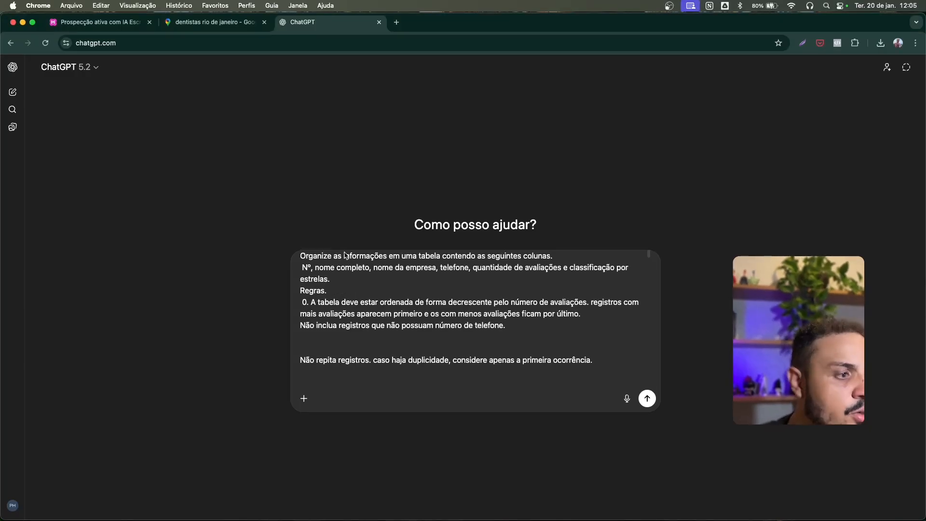
pyautogui.scroll(1, 436, 354)
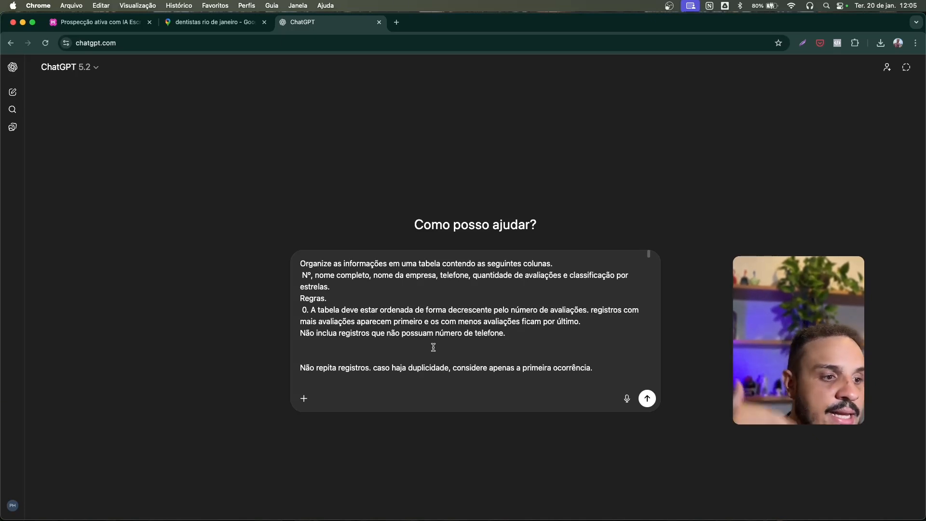
# Send the table instructions and dentist listings to ChatGPT and look through the submitted message.
pyautogui.scroll(-15, 434, 348)
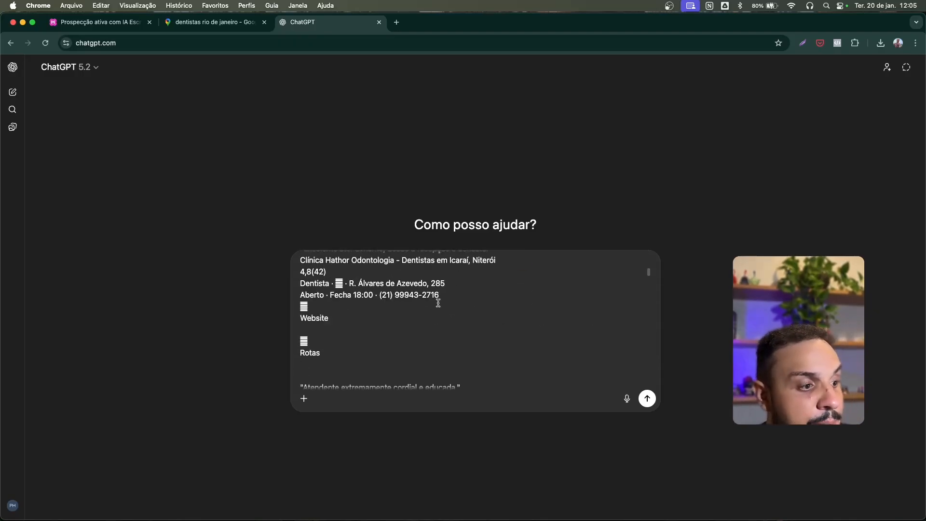
pyautogui.scroll(-5, 487, 289)
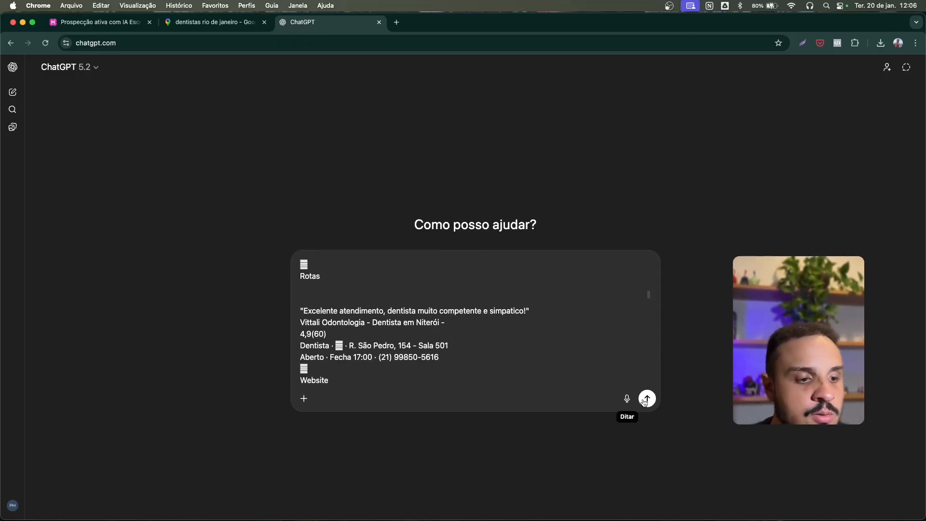
pyautogui.click(646, 398)
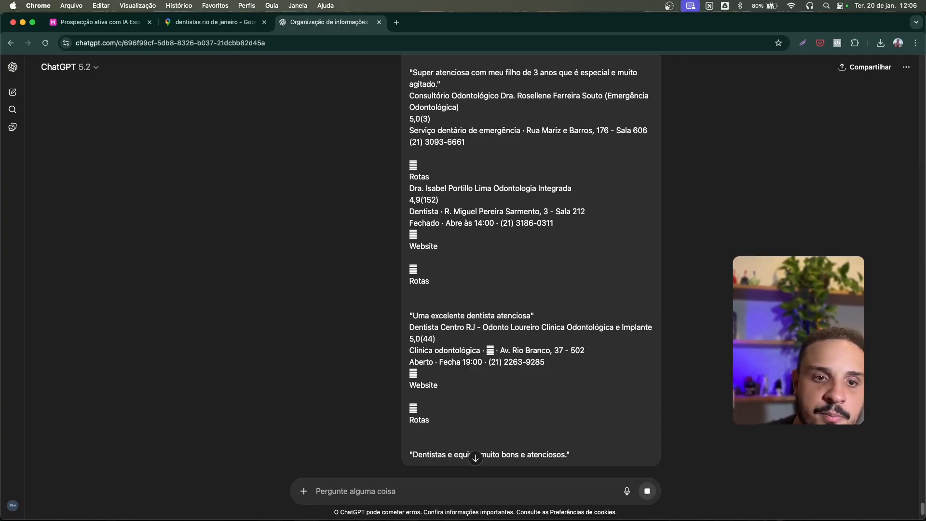
pyautogui.scroll(-15, 661, 303)
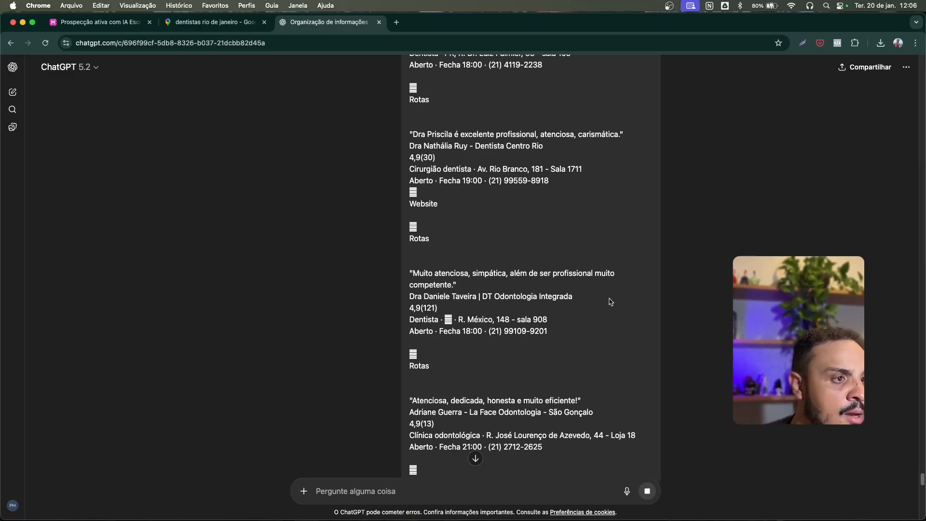
pyautogui.scroll(20, 681, 307)
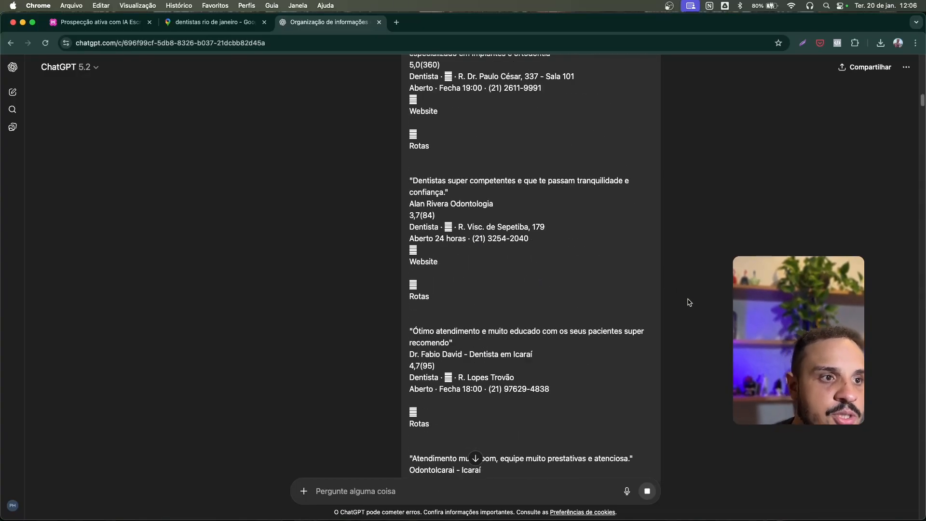
pyautogui.scroll(-20, 531, 308)
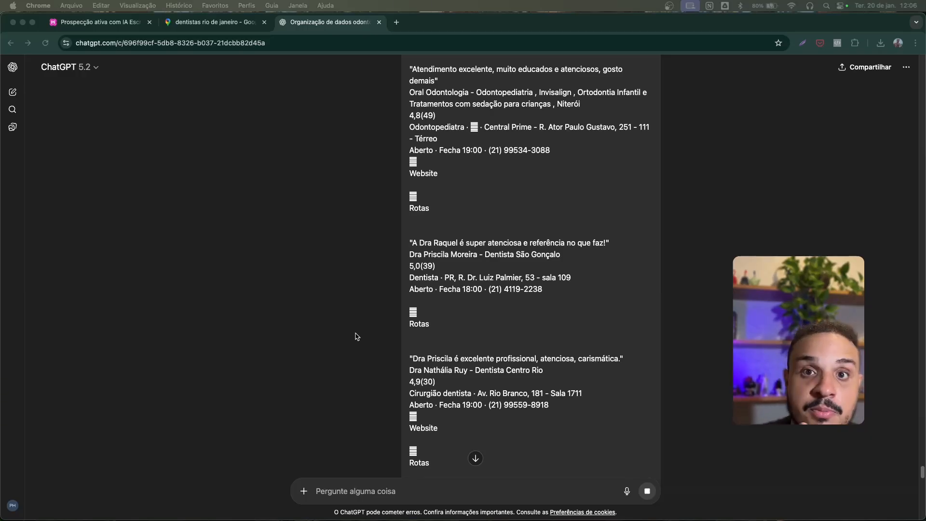
# Examine the applied criteria and the leading rows of the consolidated dentist table in ChatGPT's reply.
pyautogui.scroll(-20, 375, 384)
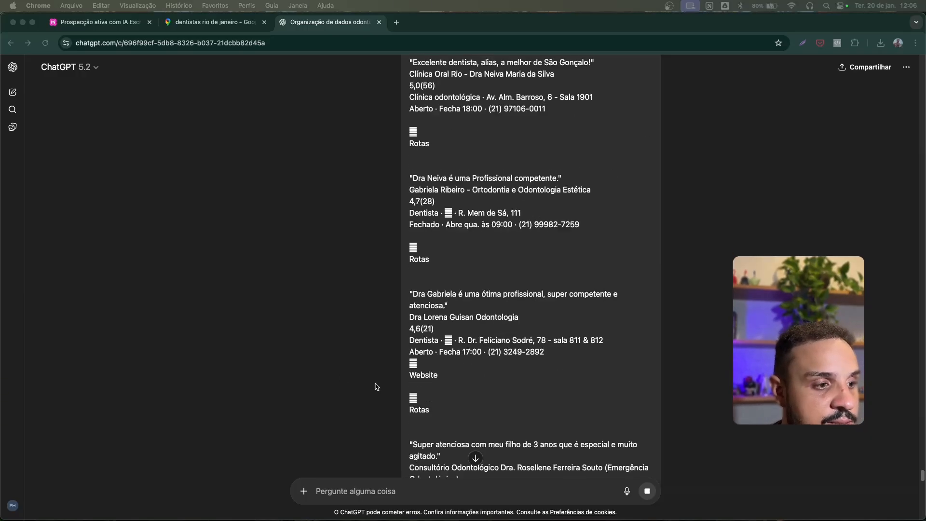
pyautogui.scroll(15, 357, 384)
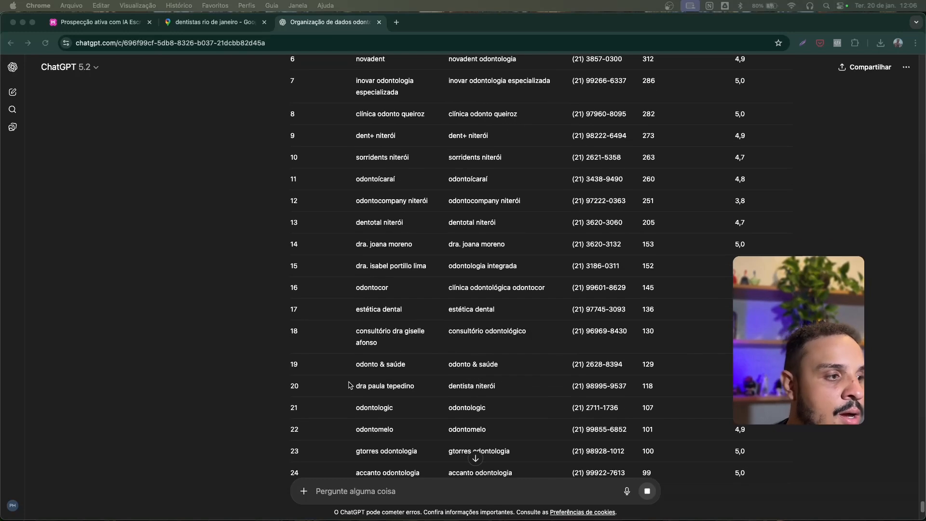
pyautogui.scroll(-7, 352, 385)
pyautogui.scroll(1, 350, 385)
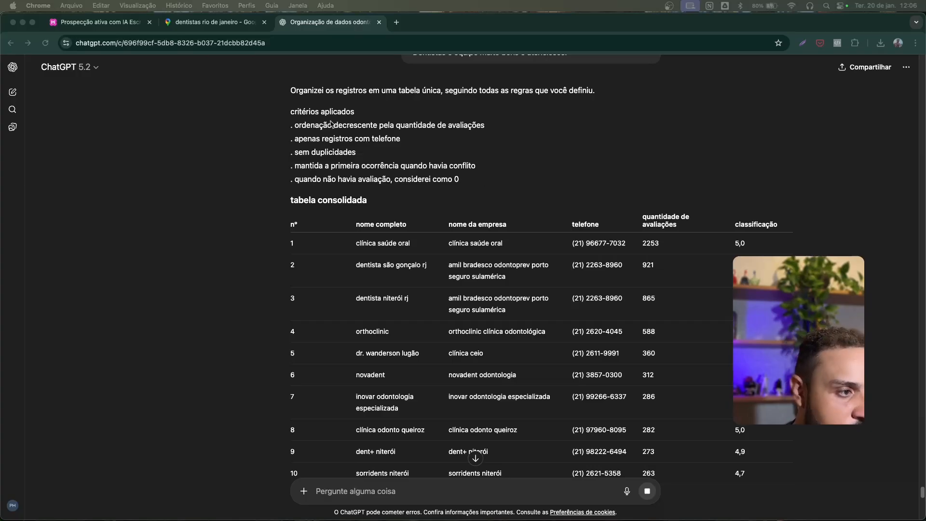
pyautogui.scroll(-3, 411, 260)
pyautogui.scroll(4, 405, 256)
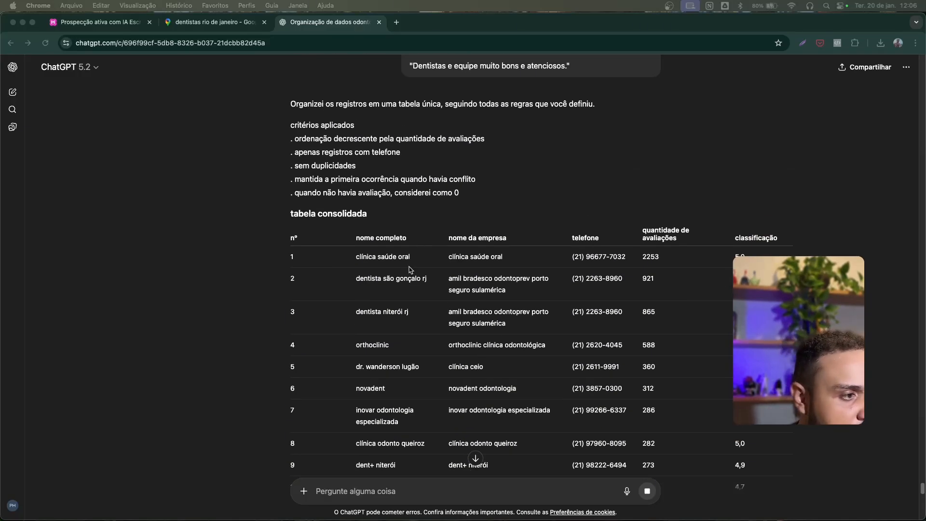
pyautogui.scroll(-1, 411, 270)
pyautogui.scroll(-1, 411, 271)
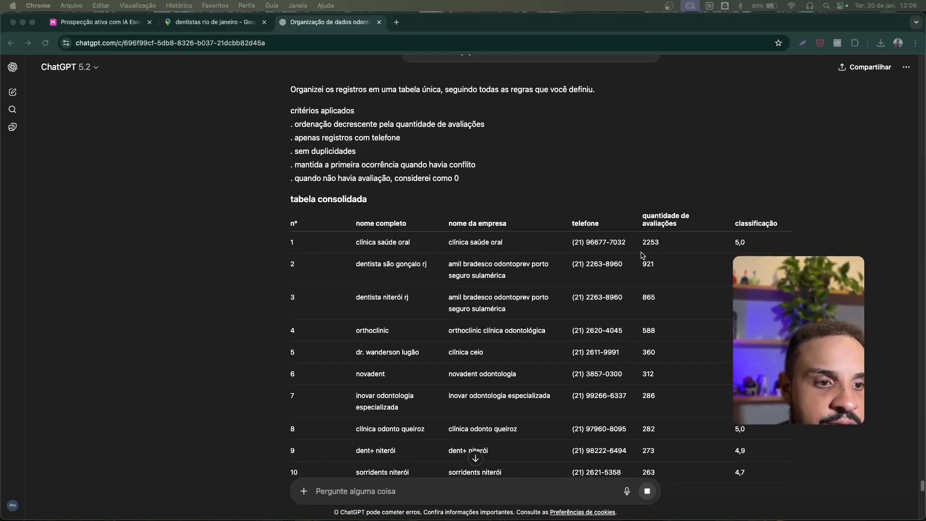
# Go through the rest of the consolidated dentist table and the follow-up suggestions beneath it.
pyautogui.scroll(-10, 570, 292)
pyautogui.scroll(-14, 552, 314)
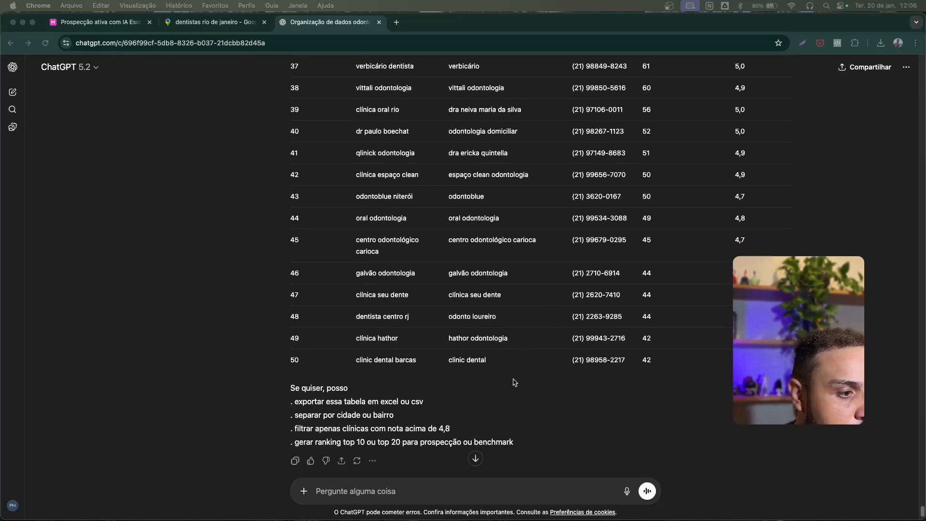
pyautogui.scroll(1, 532, 405)
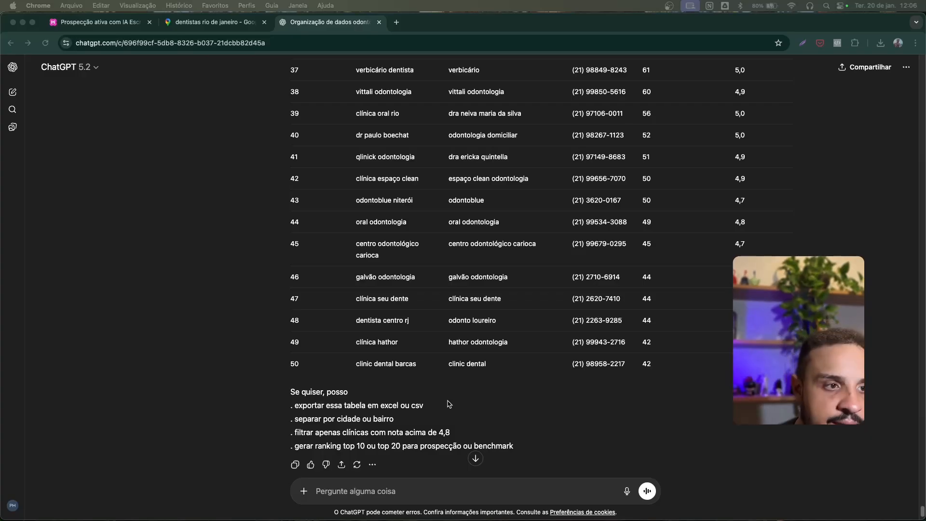
pyautogui.scroll(20, 552, 356)
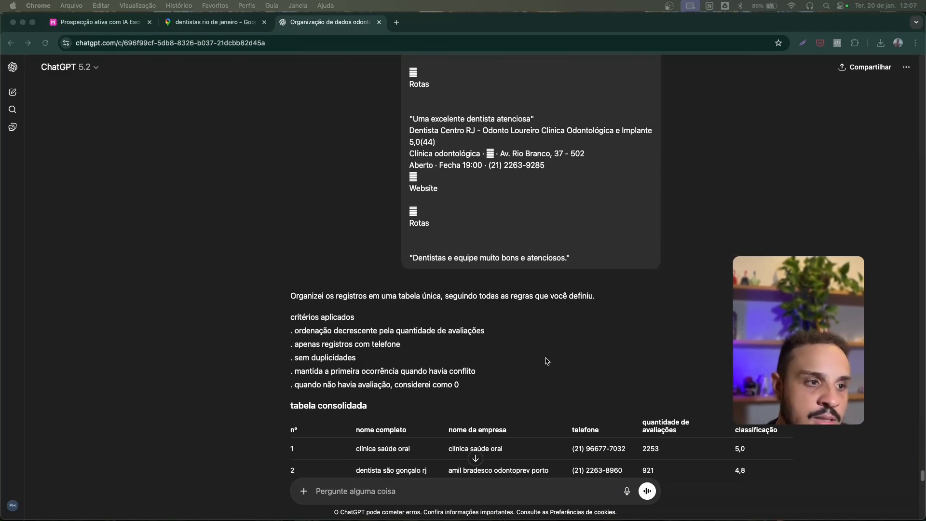
pyautogui.scroll(-10, 538, 360)
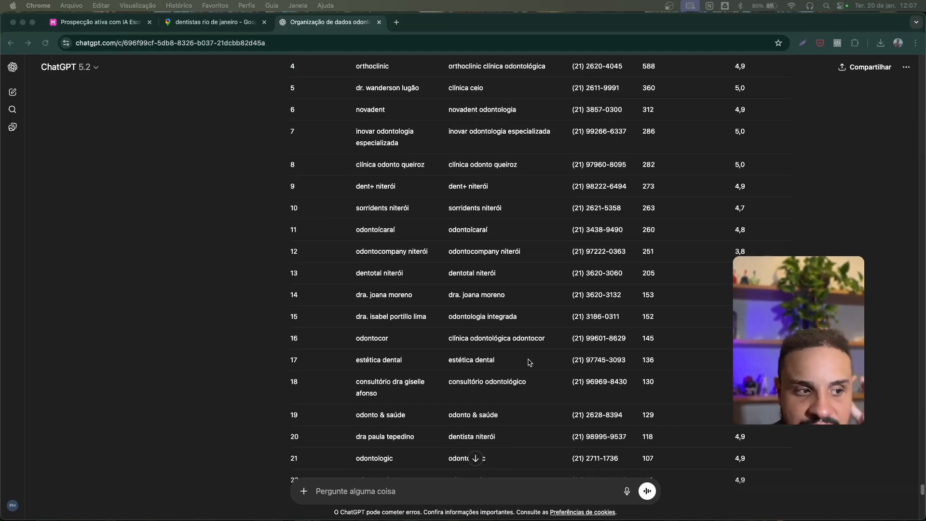
pyautogui.scroll(-3, 525, 358)
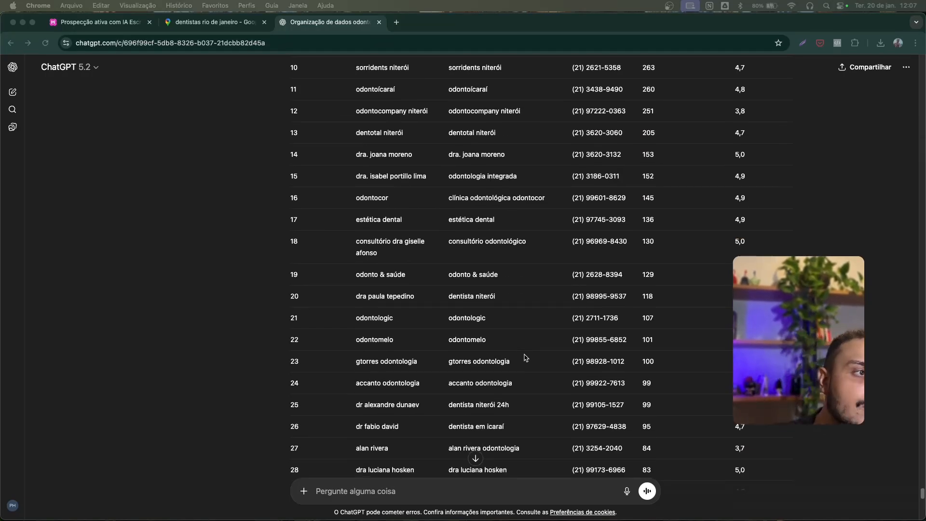
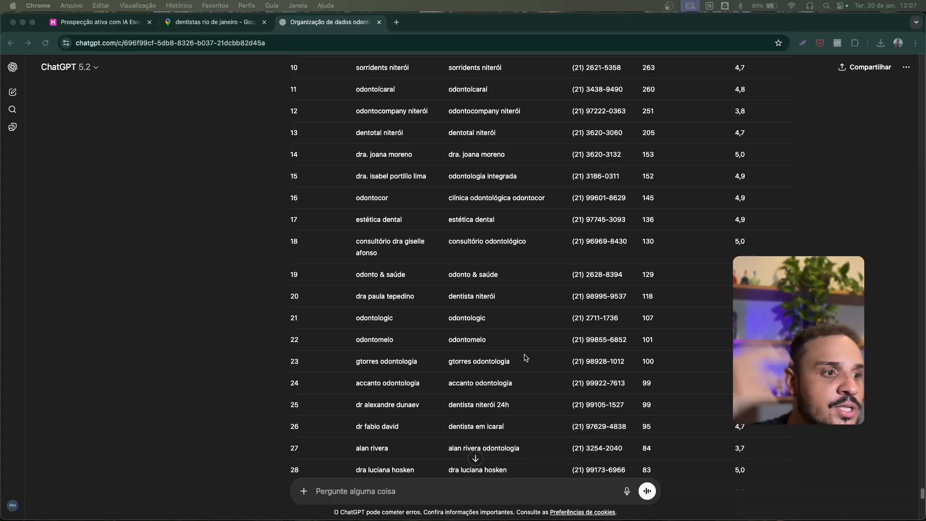
pyautogui.scroll(-13, 525, 357)
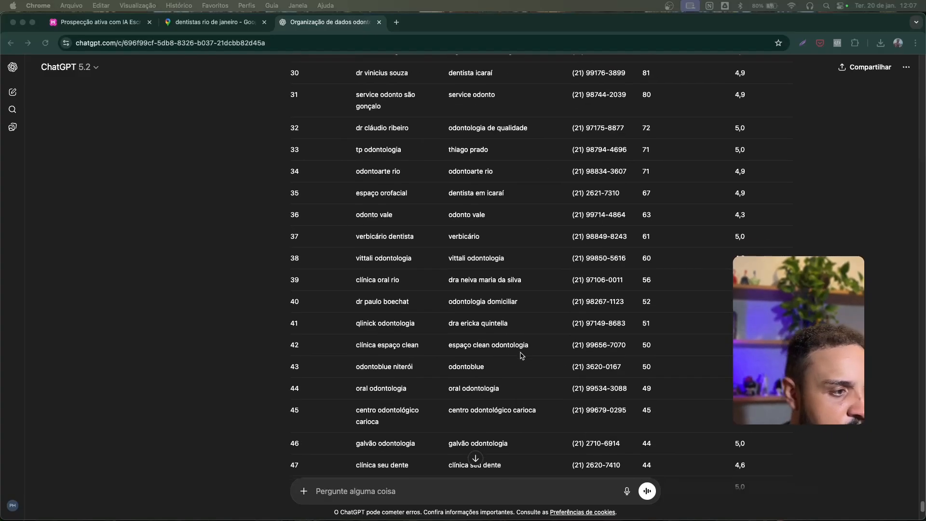
pyautogui.scroll(9, 522, 356)
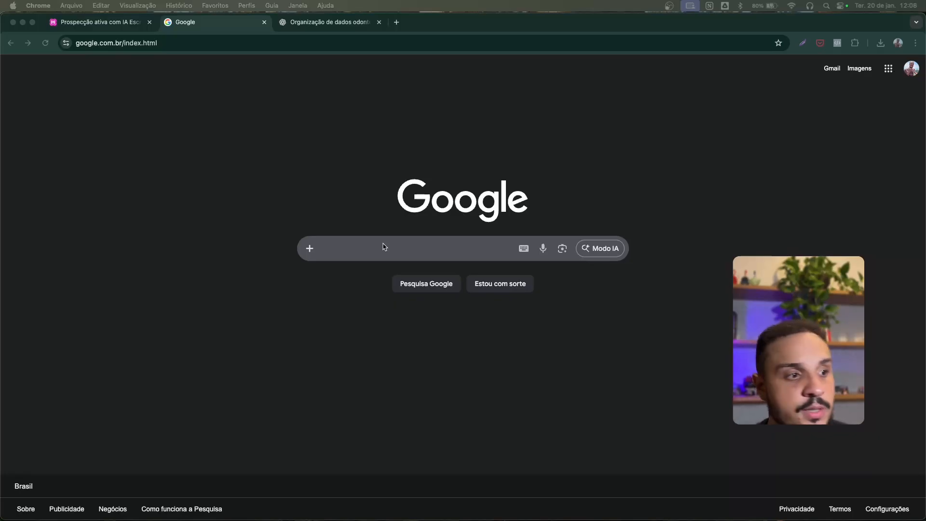
# Search Google for "instagram.com" wa.me/ "dentista" and decline the use of the exact device location.
pyautogui.click(384, 247)
pyautogui.write('"instagram.com" wa.me/ "dentista"')
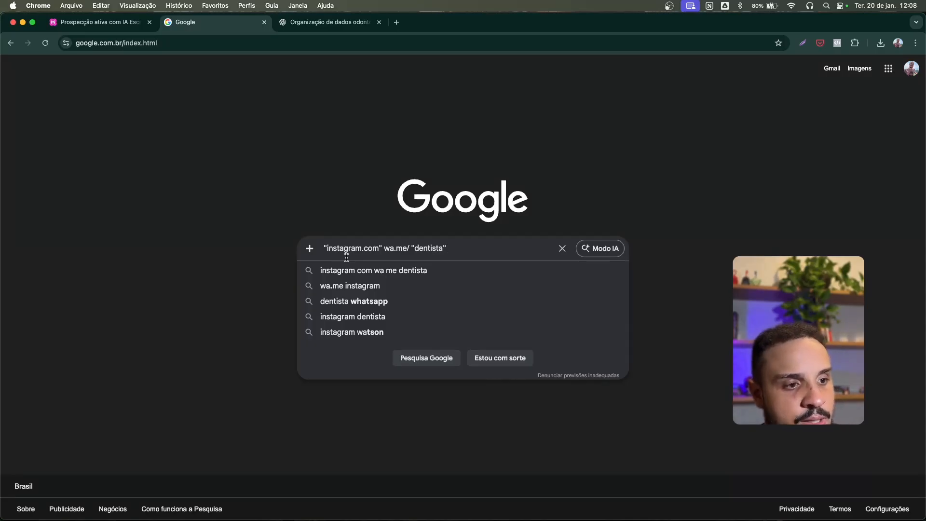
pyautogui.press('Return')
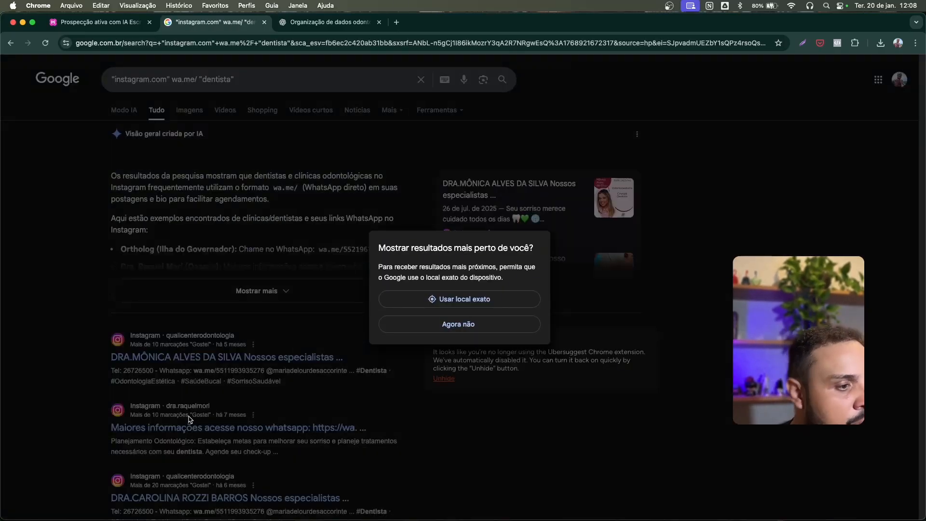
pyautogui.click(449, 325)
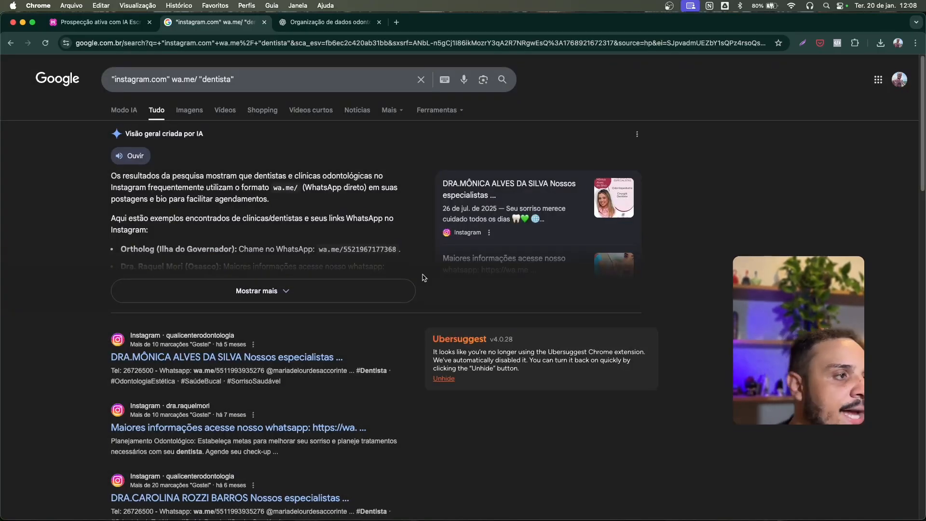
pyautogui.click(260, 77)
pyautogui.write('"')
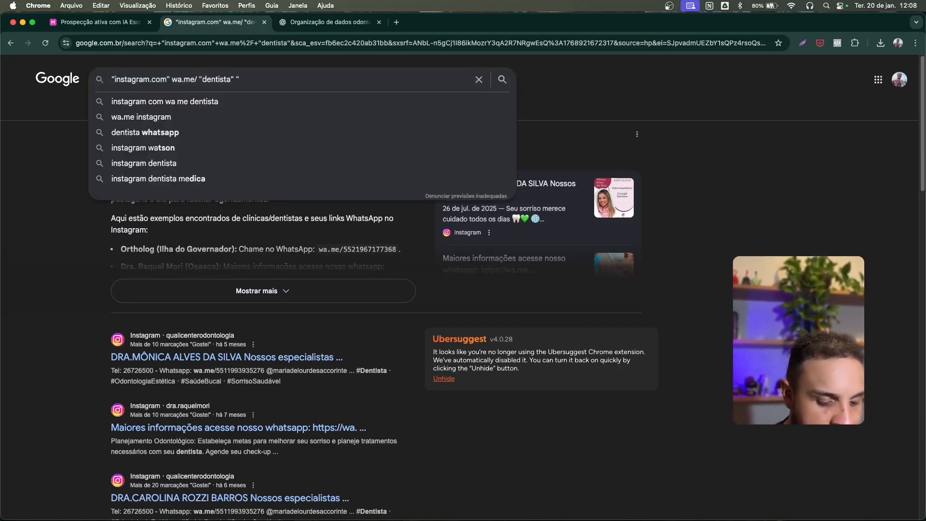
pyautogui.write('niterói')
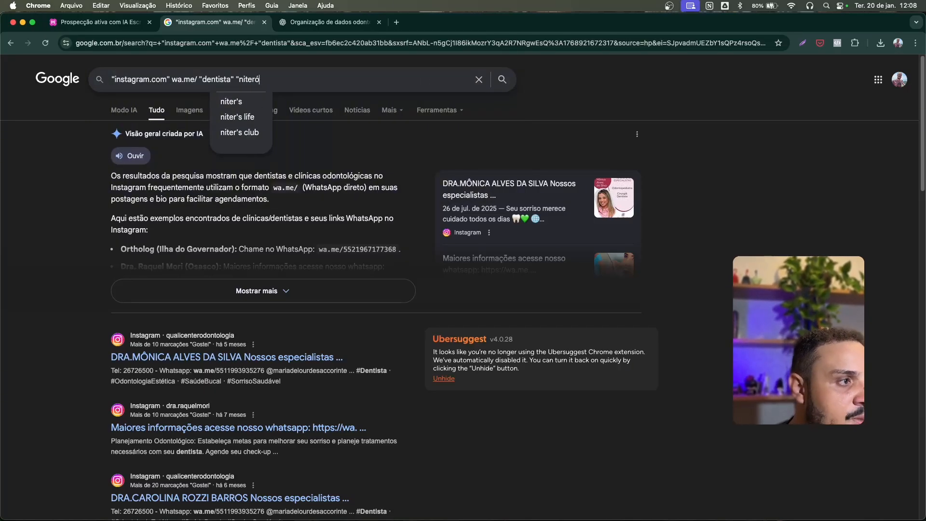
pyautogui.press('BackSpace')
pyautogui.press('BackSpace')
pyautogui.press('BackSpace')
pyautogui.press('BackSpace')
pyautogui.press('BackSpace')
pyautogui.press('BackSpace')
pyautogui.press('BackSpace')
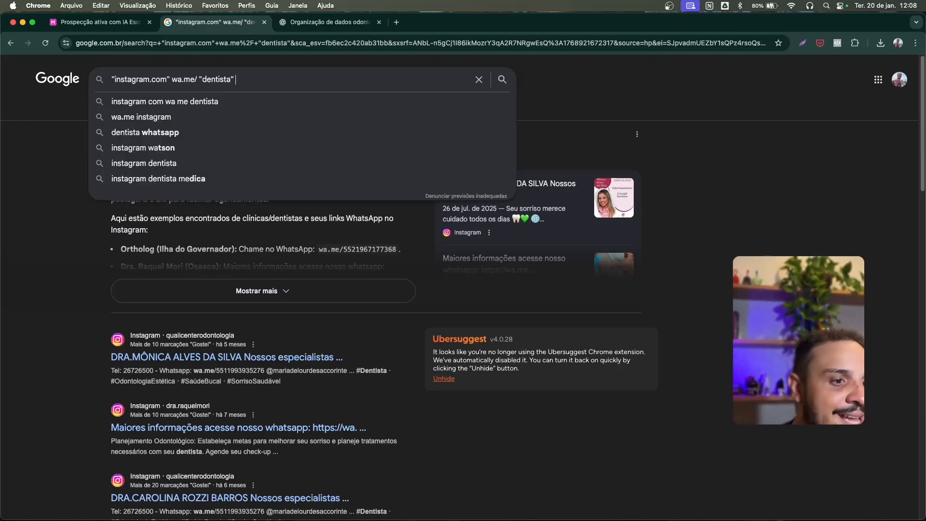
pyautogui.click(619, 392)
# Turn on the Infy Scroll extension for the Google results and go through them so that further pages load.
pyautogui.scroll(-20, 583, 397)
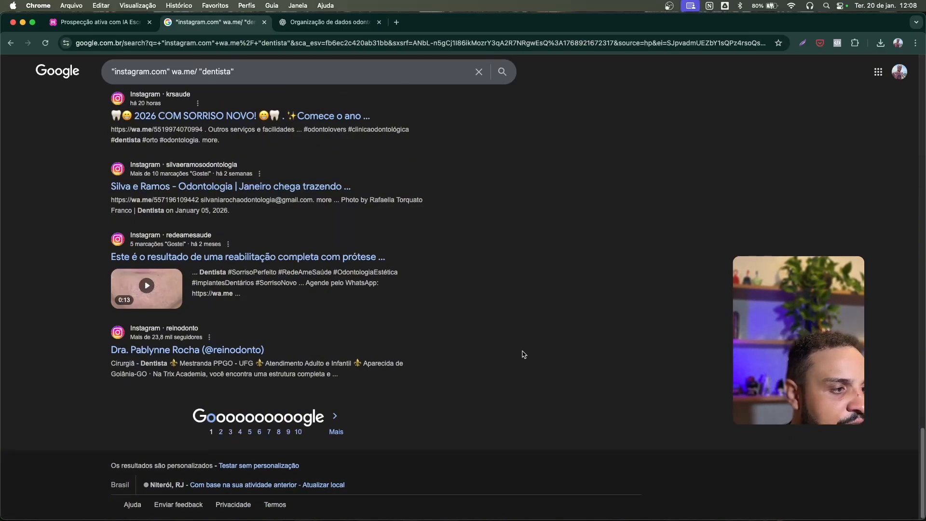
pyautogui.scroll(-5, 525, 355)
pyautogui.click(856, 43)
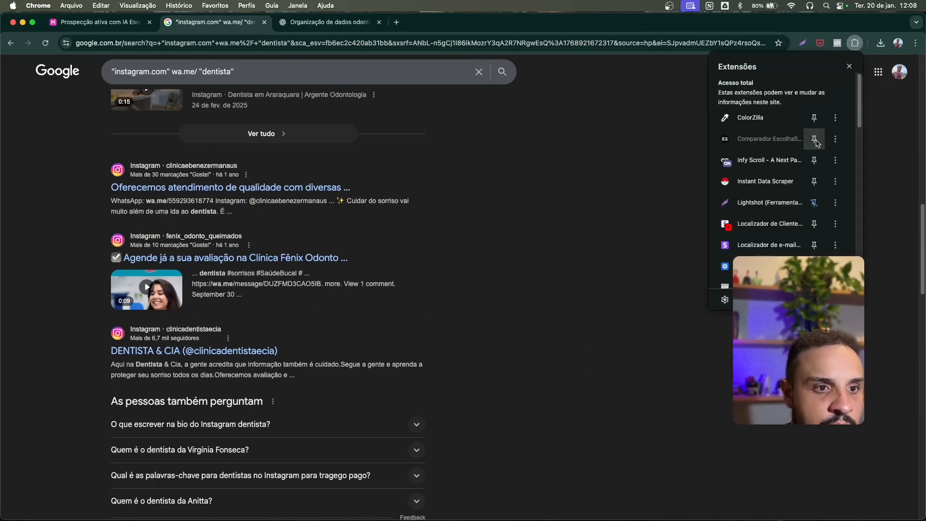
pyautogui.click(781, 168)
pyautogui.scroll(4, 605, 214)
pyautogui.scroll(-20, 606, 215)
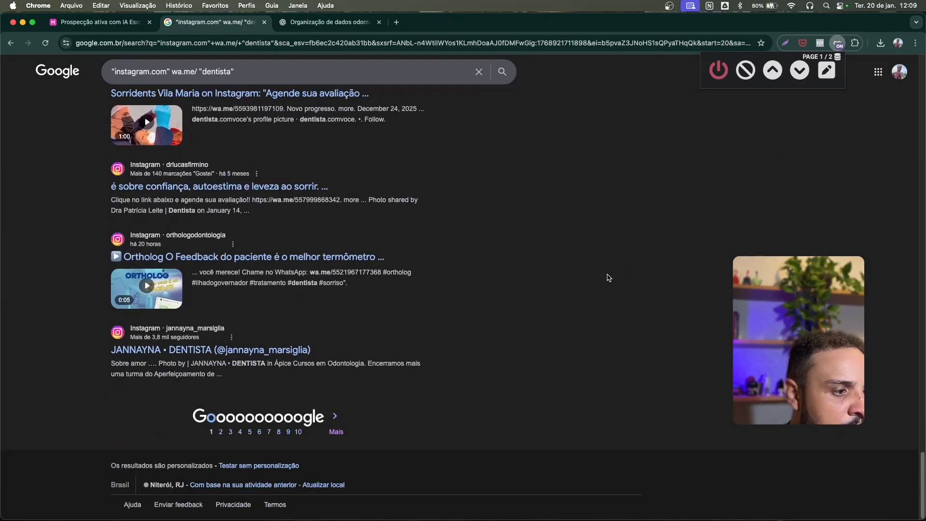
pyautogui.scroll(20, 613, 275)
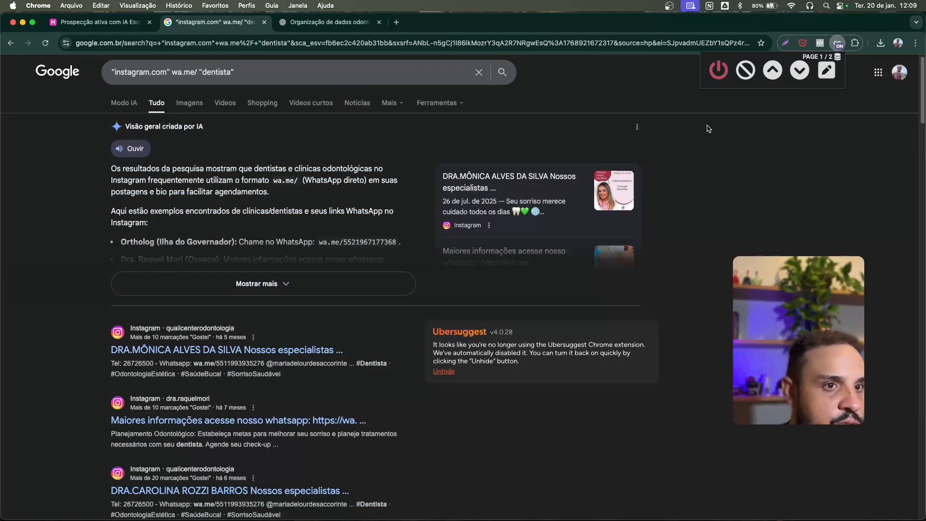
# Jump to the next loaded results page and back to the first one, then close the Infy Scroll controls.
pyautogui.click(800, 71)
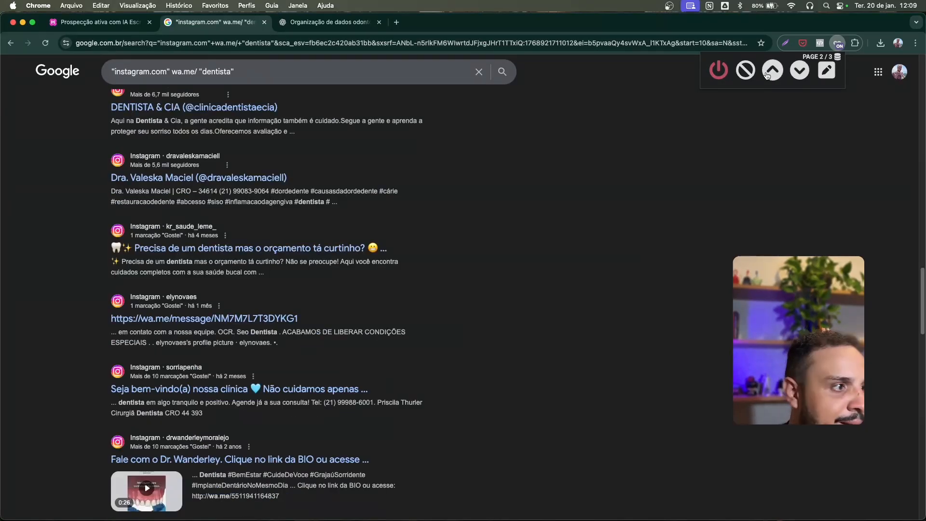
pyautogui.click(772, 70)
pyautogui.scroll(5, 495, 215)
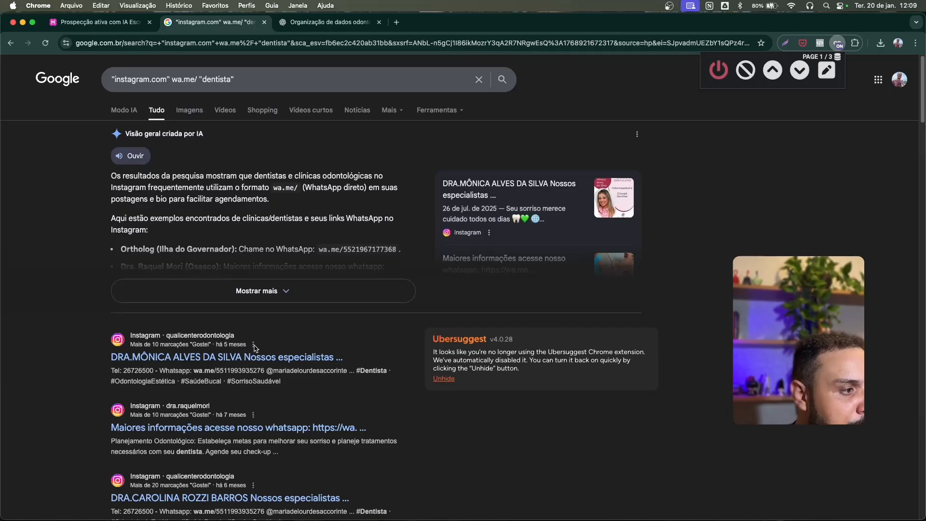
pyautogui.scroll(-1, 95, 348)
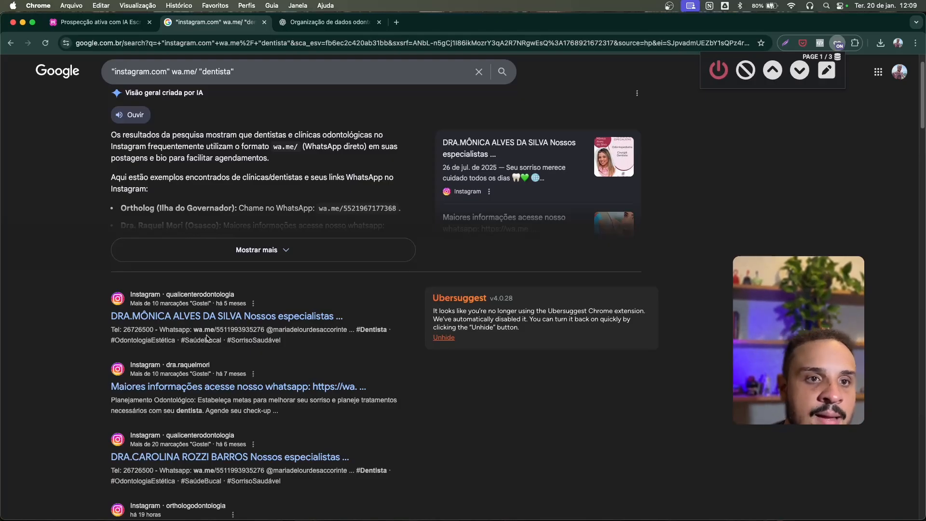
pyautogui.click(72, 285)
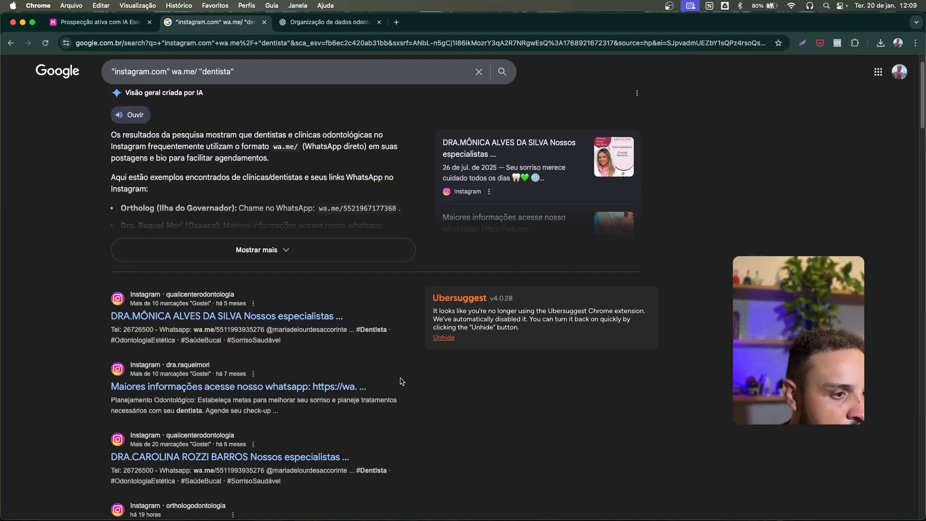
# Copy all loaded Google results into a new ChatGPT message with instructions for a table of Nº, nome completo, nome da empresa, telefone, link do instagram and e-mail.
pyautogui.scroll(-20, 400, 381)
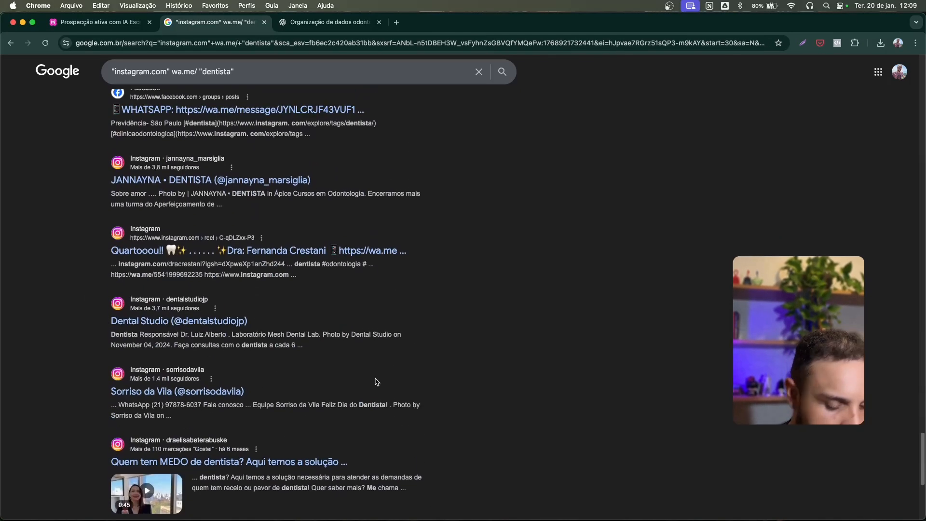
pyautogui.press('super+a')
pyautogui.press('super+c')
pyautogui.hotkey('ctrl', 'Tab')
pyautogui.press('super+v')
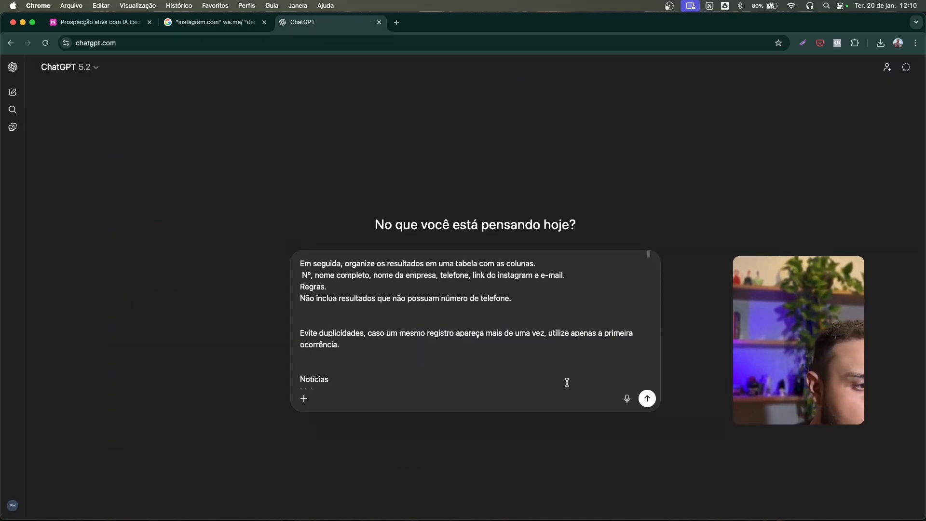
# Check the message's rules excluding duplicates and results without a phone number, and send it to ChatGPT.
pyautogui.scroll(-3, 507, 324)
pyautogui.scroll(3, 506, 324)
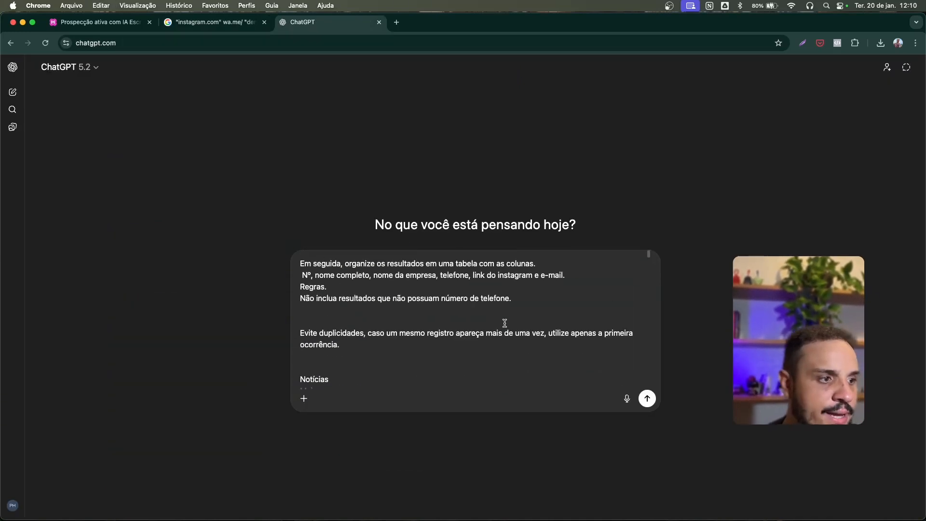
pyautogui.click(647, 398)
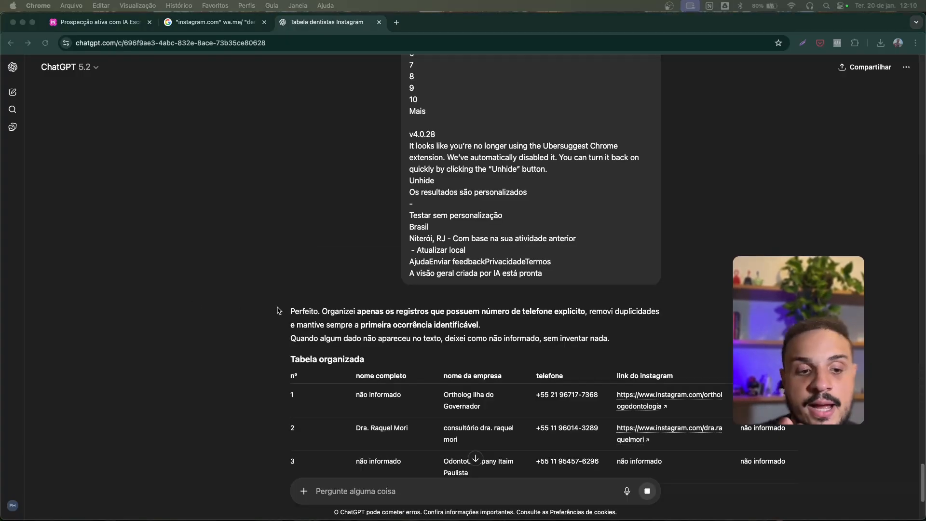
# Examine the organized table of dentist contacts, including its phone, Instagram link and e-mail columns, and the suggestions below it.
pyautogui.scroll(-4, 278, 310)
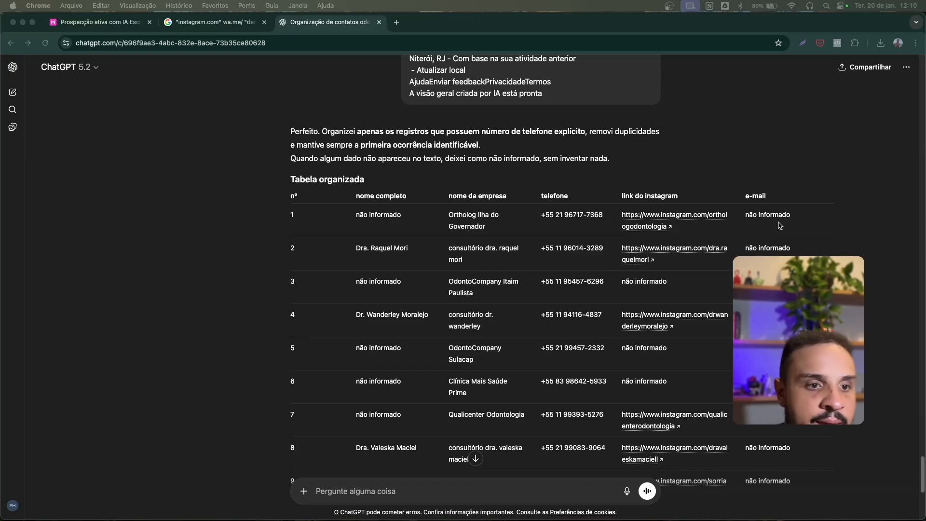
pyautogui.scroll(-6, 763, 235)
pyautogui.scroll(9, 762, 235)
pyautogui.scroll(-7, 762, 235)
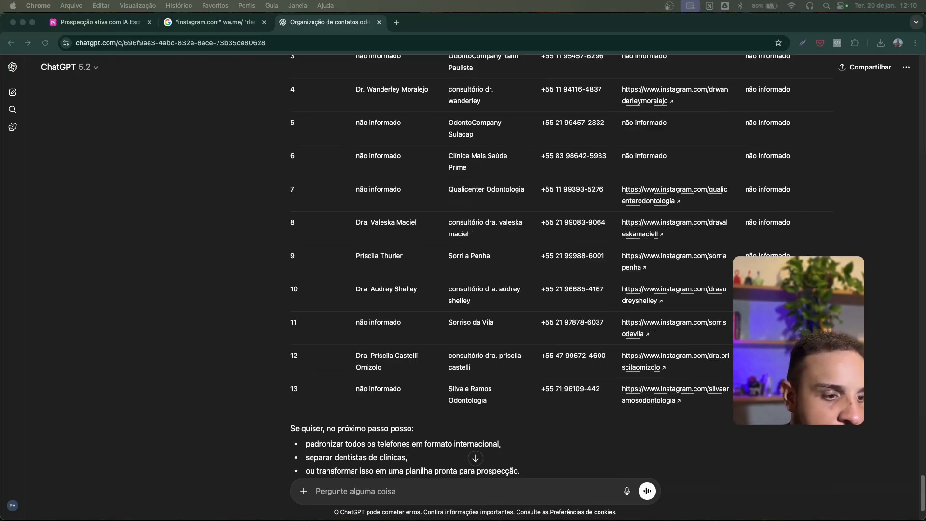
pyautogui.scroll(4, 687, 354)
pyautogui.scroll(4, 451, 254)
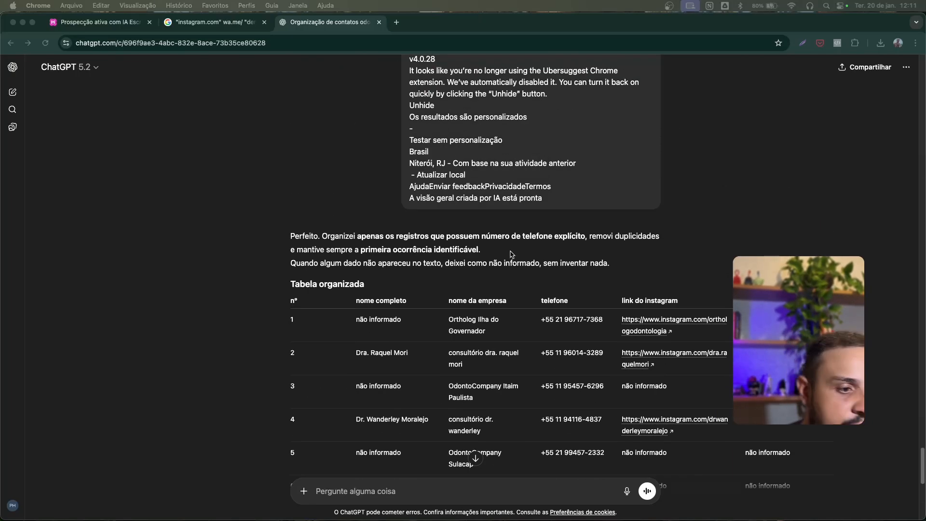
pyautogui.scroll(-7, 531, 306)
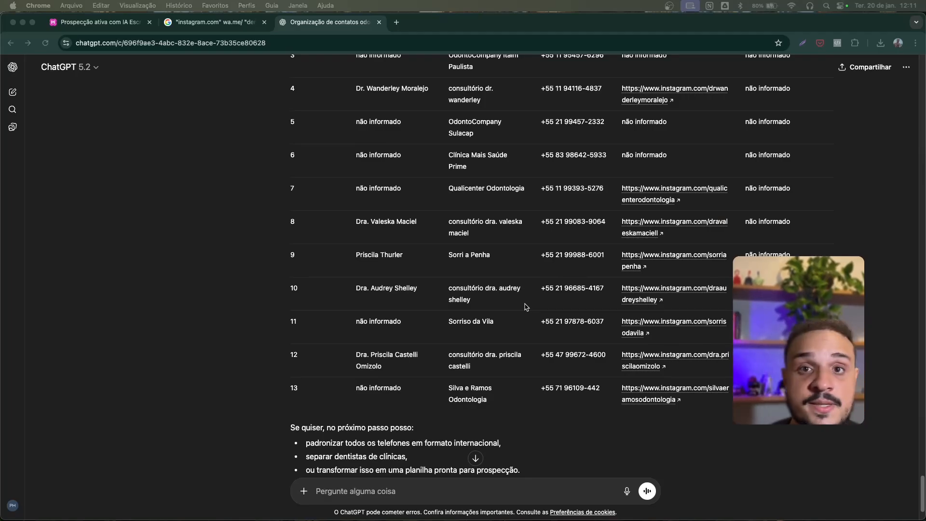
pyautogui.scroll(4, 525, 307)
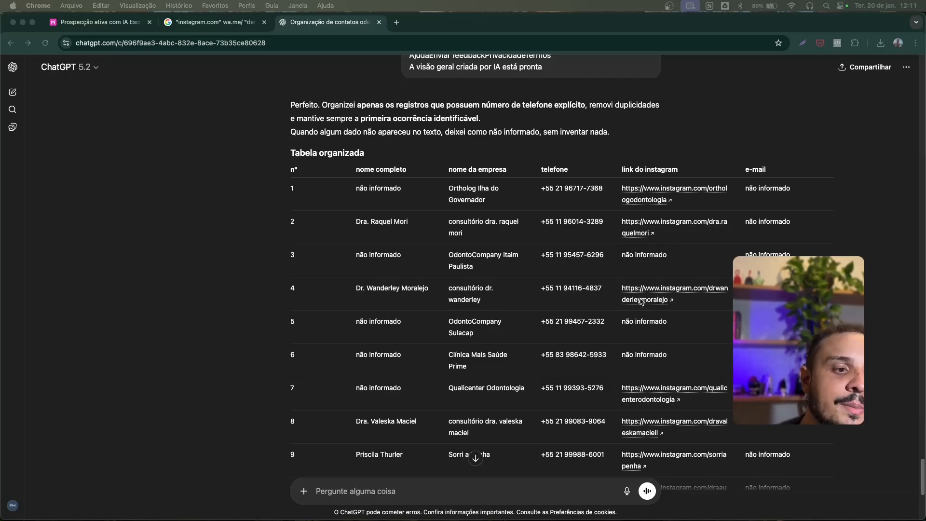
pyautogui.click(554, 301)
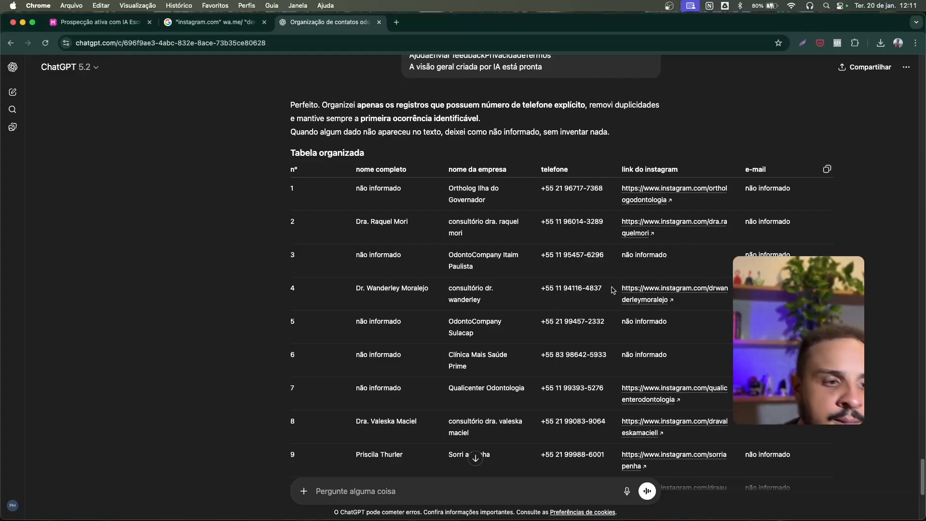
pyautogui.scroll(-6, 627, 237)
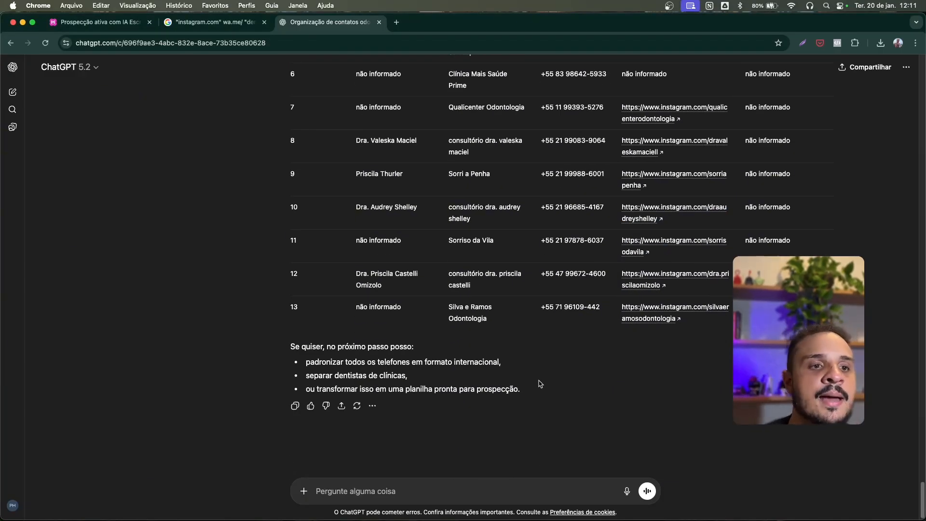
pyautogui.scroll(9, 540, 384)
pyautogui.scroll(-3, 504, 394)
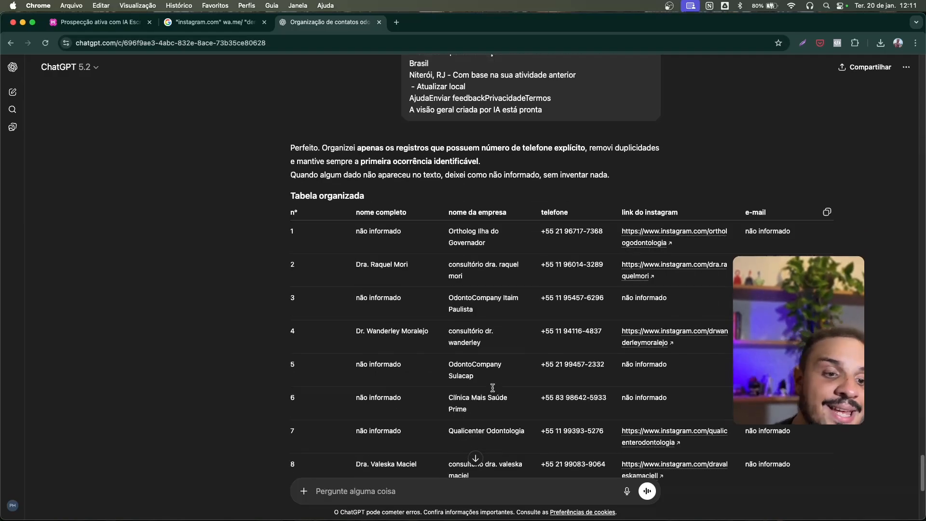